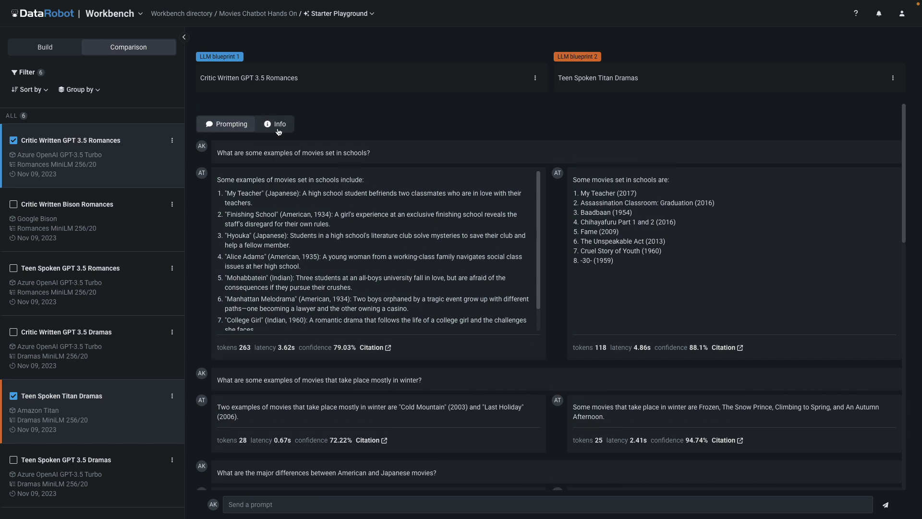
- Switch the comparison to the Info tab to show both blueprints' configuration settings
{"action": "left_click", "coordinate": [279, 124]}
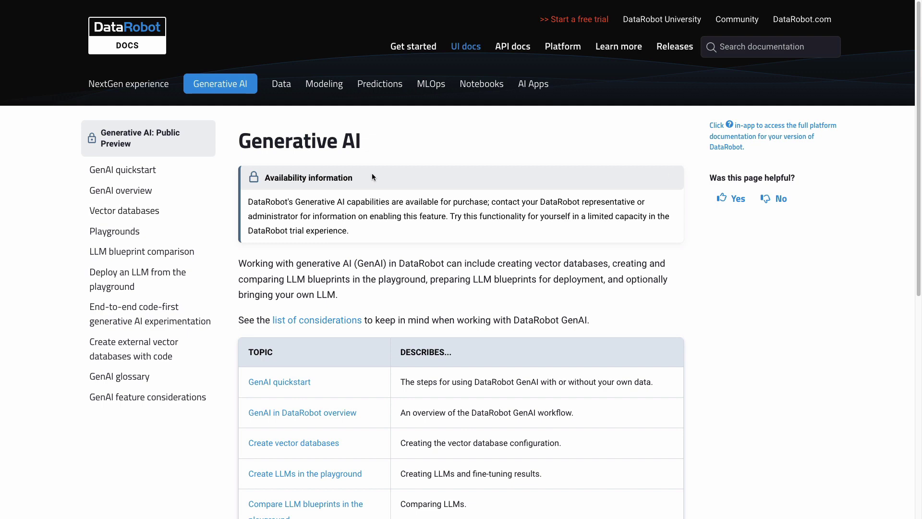
- Navigate from GenAI overview to the GenAI feature considerations docs page
{"action": "left_click", "coordinate": [140, 191]}
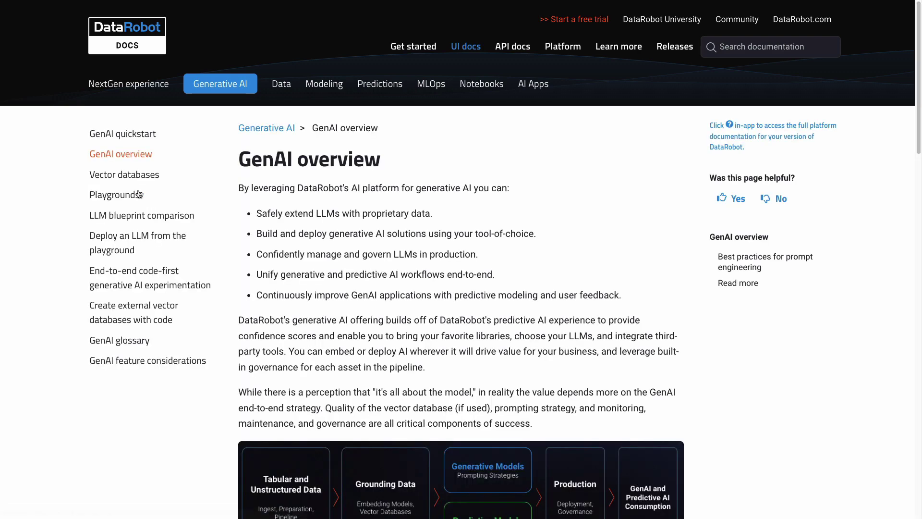
{"action": "left_click", "coordinate": [150, 365]}
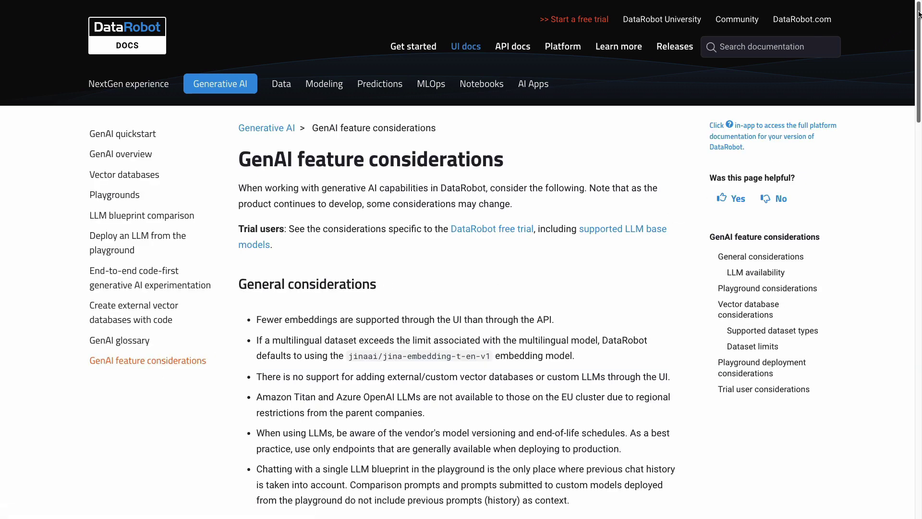
{"action": "left_click_drag", "start_coordinate": [918, 15], "coordinate": [919, 384]}
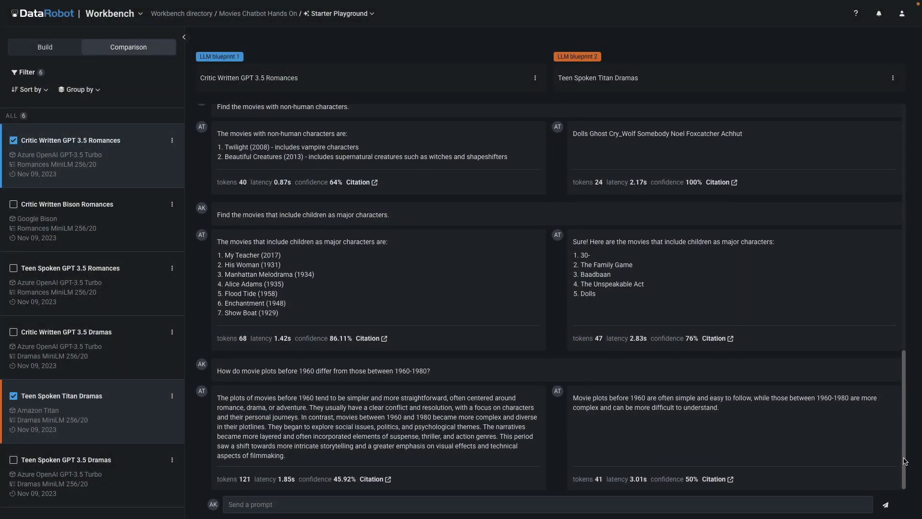
{"action": "left_click_drag", "start_coordinate": [905, 462], "coordinate": [899, 262]}
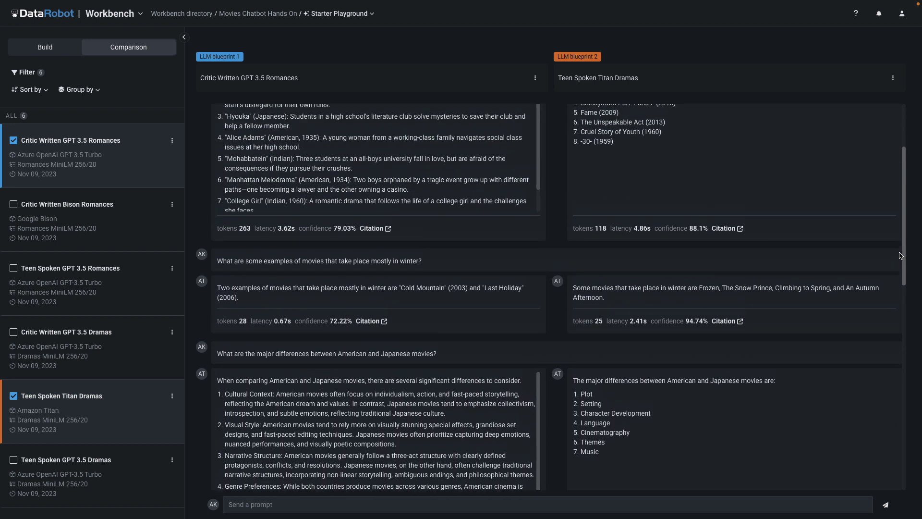
{"action": "left_click_drag", "start_coordinate": [899, 263], "coordinate": [899, 212]}
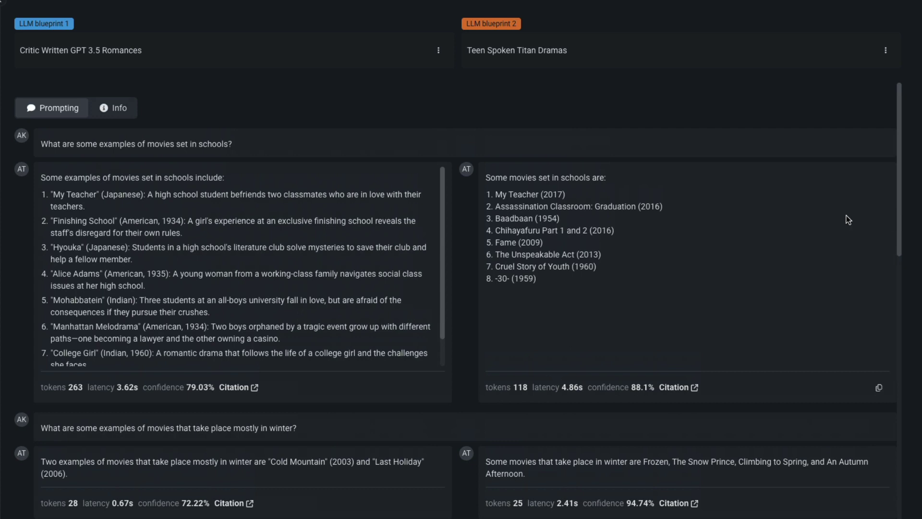
- Show the Info view and highlight the Romances MiniLM and Dramas MiniLM 256/20 vector databases
{"action": "left_click", "coordinate": [119, 108]}
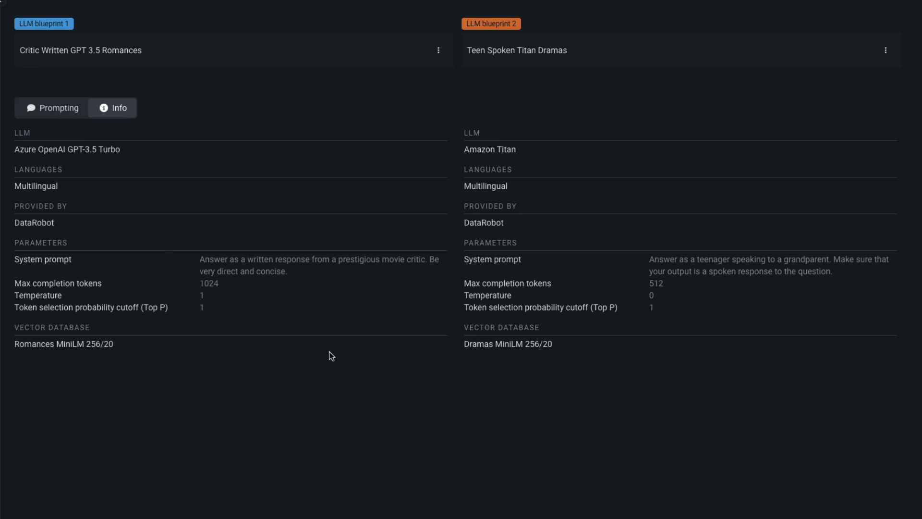
{"action": "left_click_drag", "start_coordinate": [115, 345], "coordinate": [19, 344]}
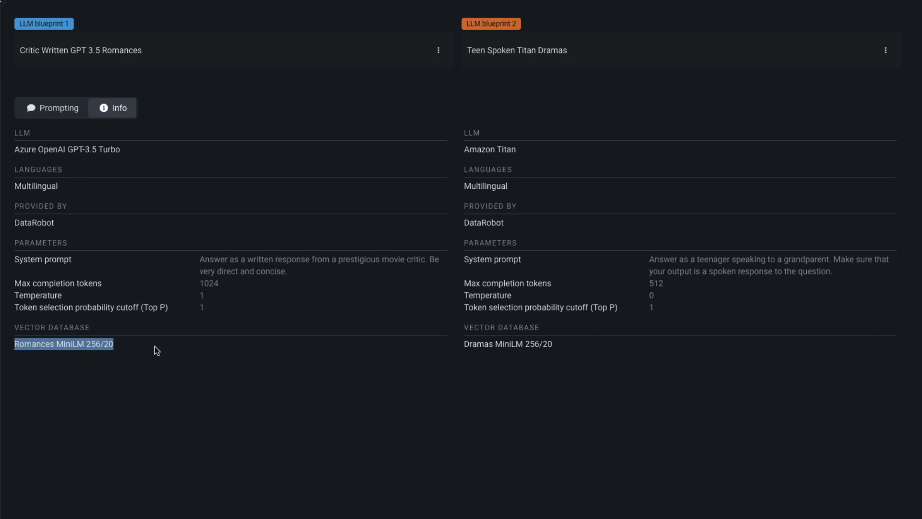
{"action": "left_click", "coordinate": [118, 352]}
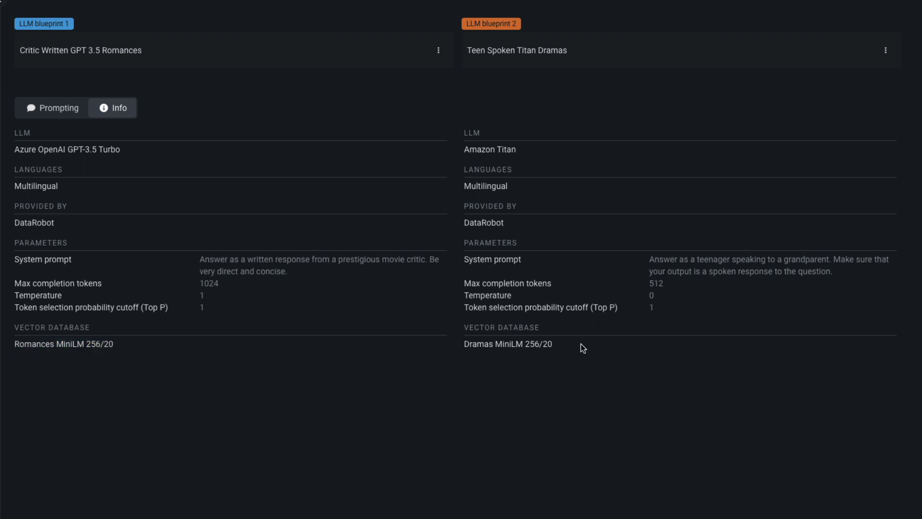
{"action": "left_click_drag", "start_coordinate": [553, 347], "coordinate": [465, 347]}
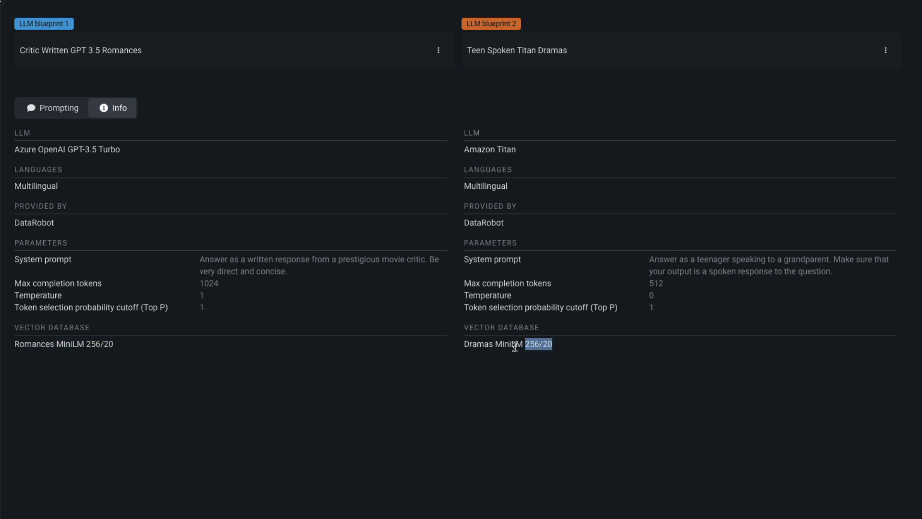
{"action": "left_click", "coordinate": [491, 354]}
- Highlight the movie critic and teenager system prompts in the two columns
{"action": "triple_click", "coordinate": [16, 262]}
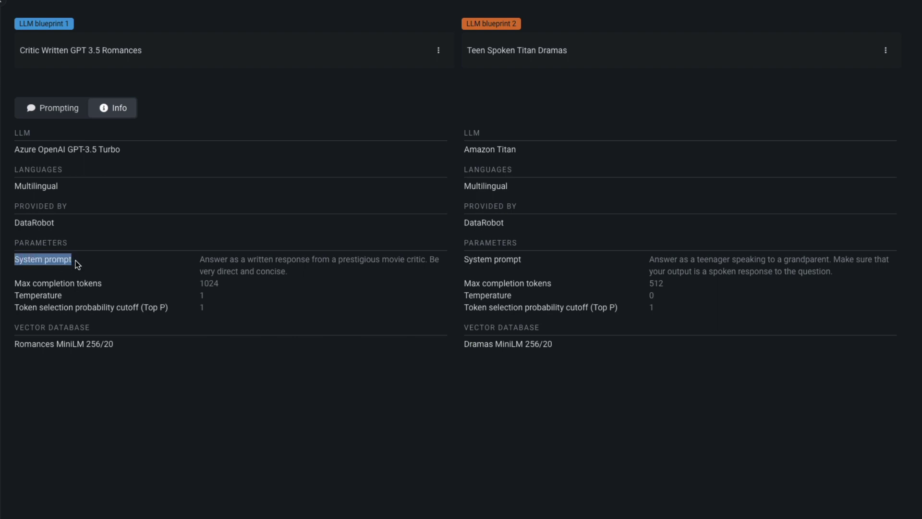
{"action": "left_click", "coordinate": [199, 261]}
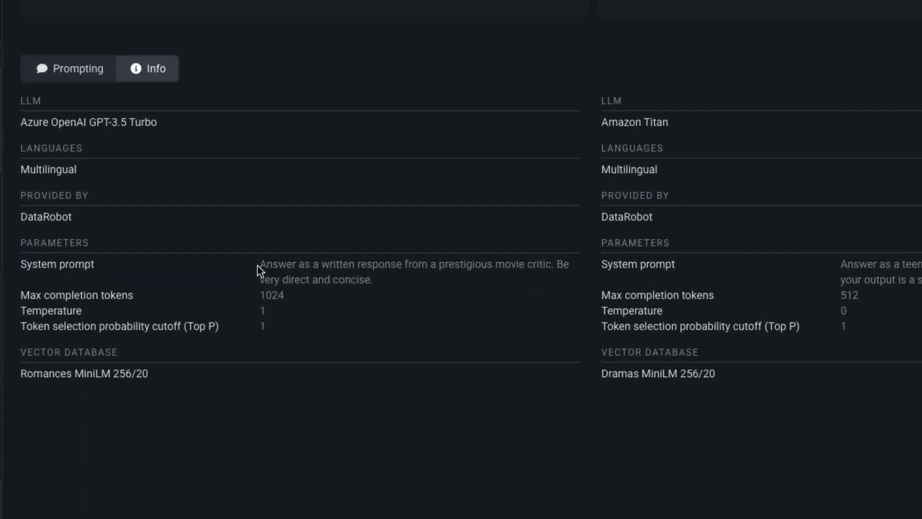
{"action": "left_click_drag", "start_coordinate": [261, 266], "coordinate": [380, 282]}
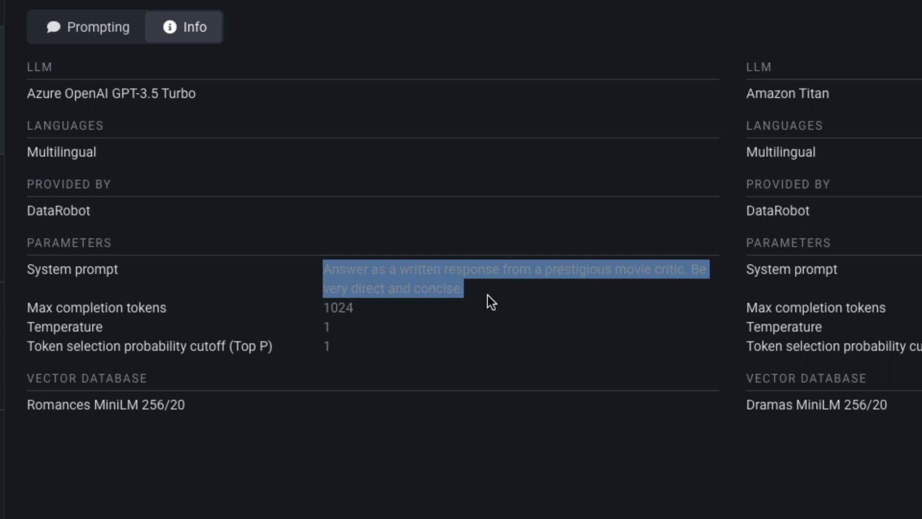
{"action": "left_click", "coordinate": [488, 301]}
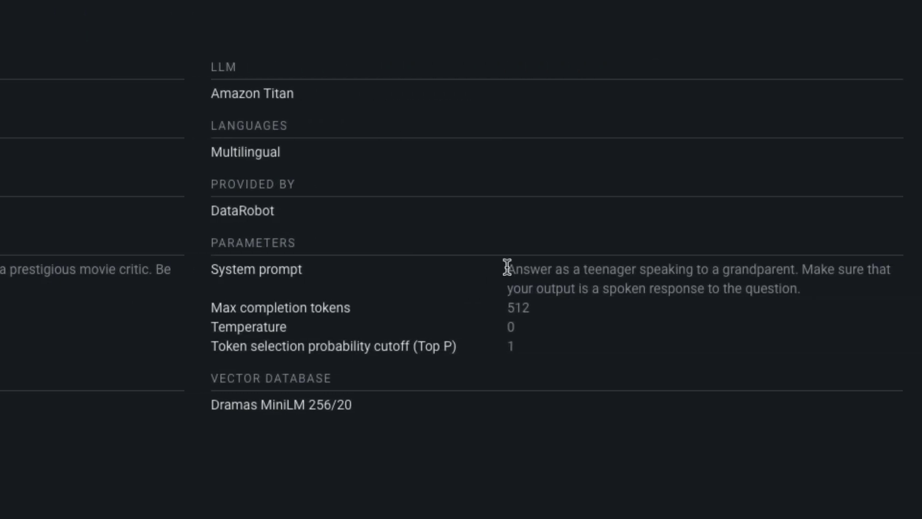
{"action": "left_click_drag", "start_coordinate": [507, 267], "coordinate": [807, 289]}
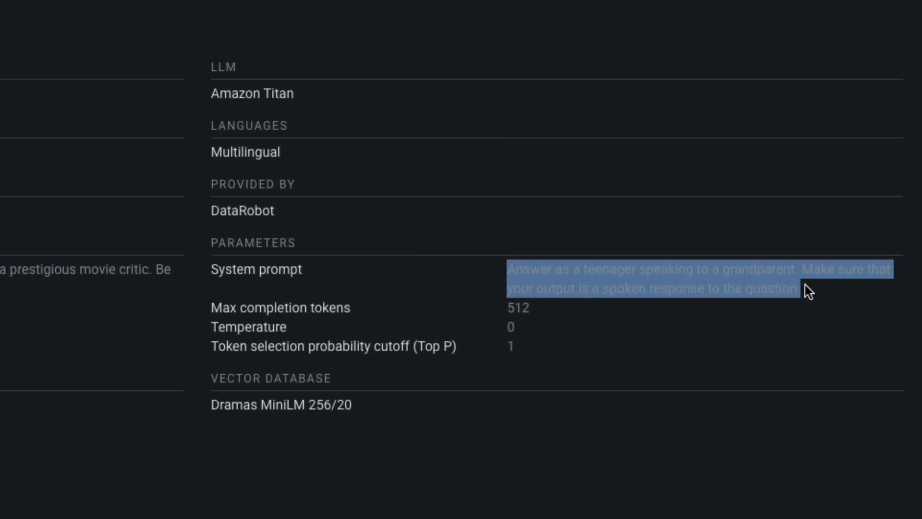
{"action": "left_click", "coordinate": [779, 326]}
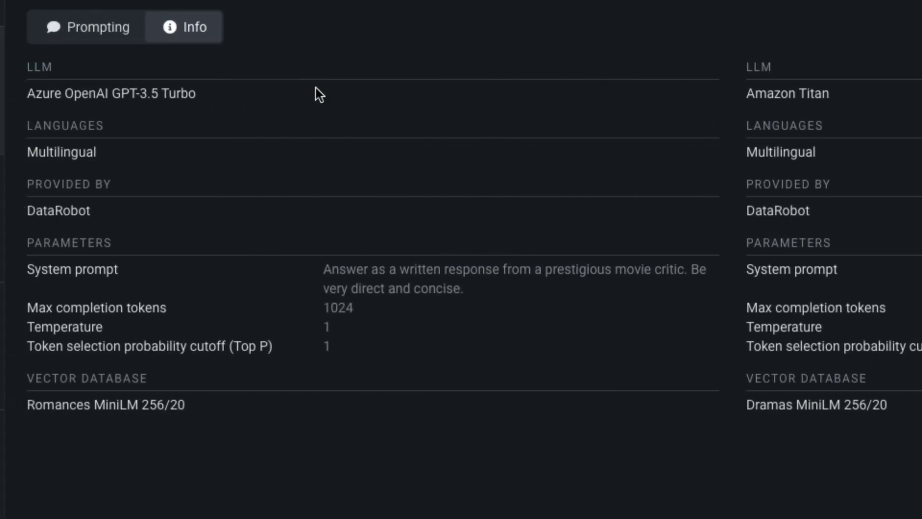
- Highlight the LLM names: Azure OpenAI GPT-3.5 Turbo versus Amazon Titan
{"action": "left_click_drag", "start_coordinate": [27, 67], "coordinate": [56, 65]}
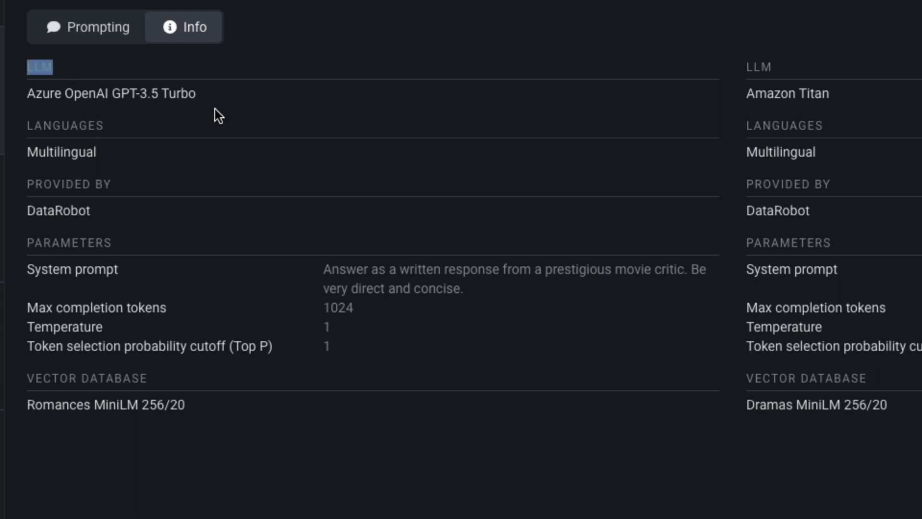
{"action": "left_click_drag", "start_coordinate": [26, 93], "coordinate": [187, 97]}
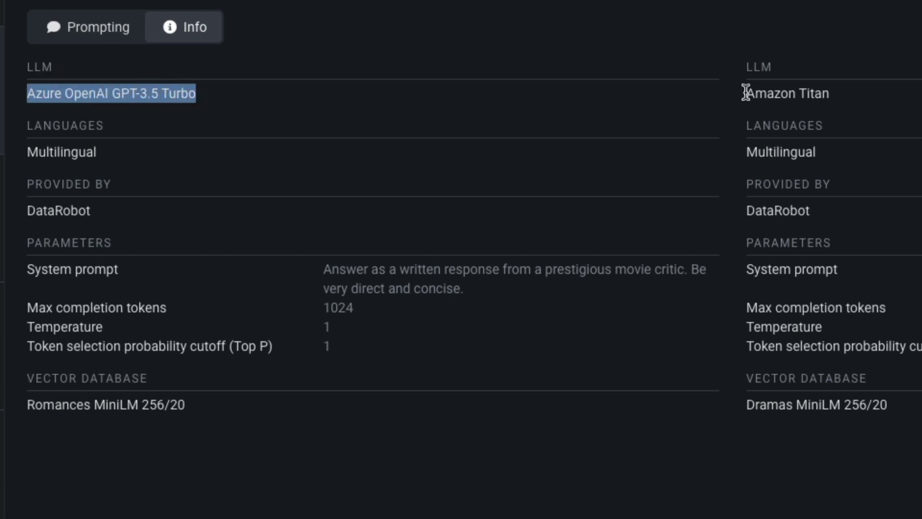
{"action": "left_click_drag", "start_coordinate": [744, 93], "coordinate": [841, 100]}
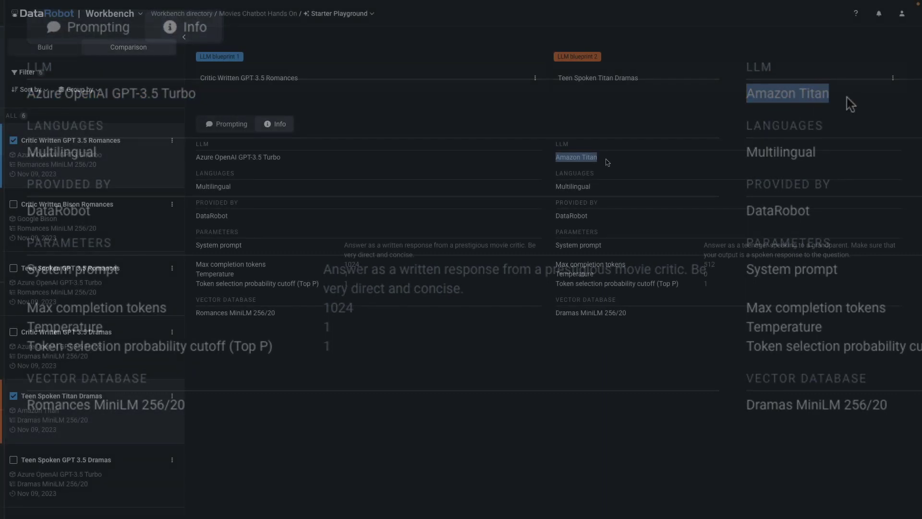
{"action": "left_click", "coordinate": [592, 159]}
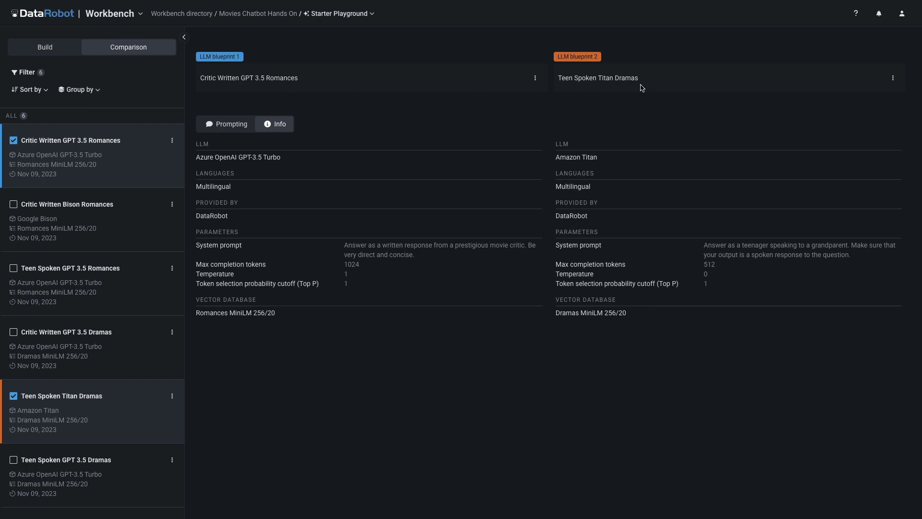
- Add Critic Written Bison Romances to the chat comparison and review the GPT 3.5 answer's citations
{"action": "left_click", "coordinate": [228, 124]}
{"action": "mouse_move", "coordinate": [731, 331]}
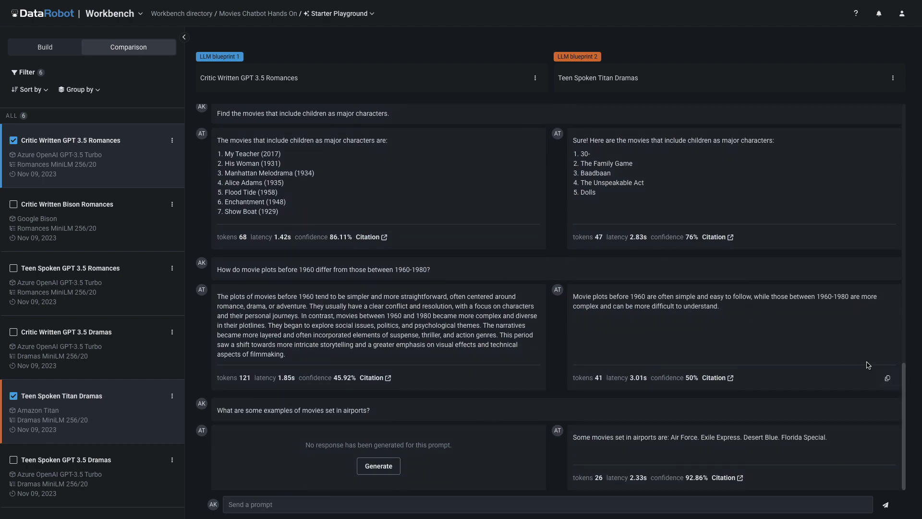
{"action": "left_click", "coordinate": [13, 204]}
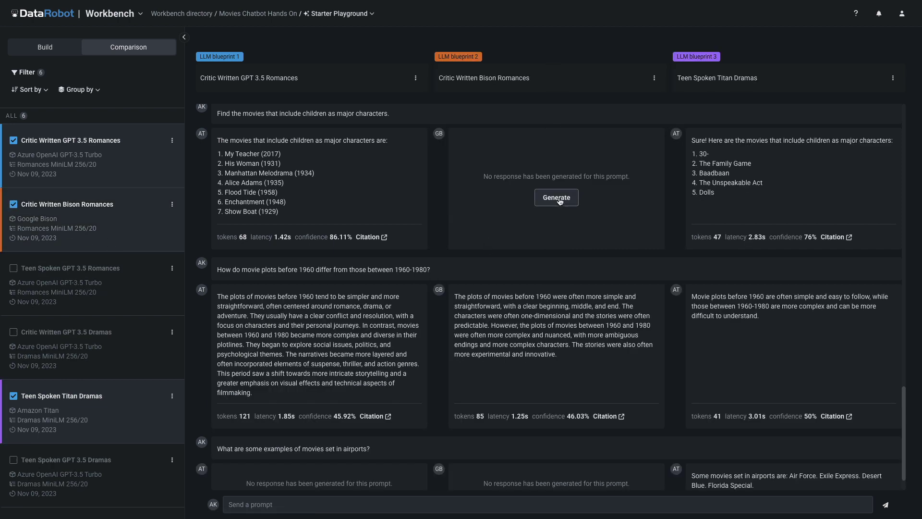
{"action": "left_click", "coordinate": [373, 239]}
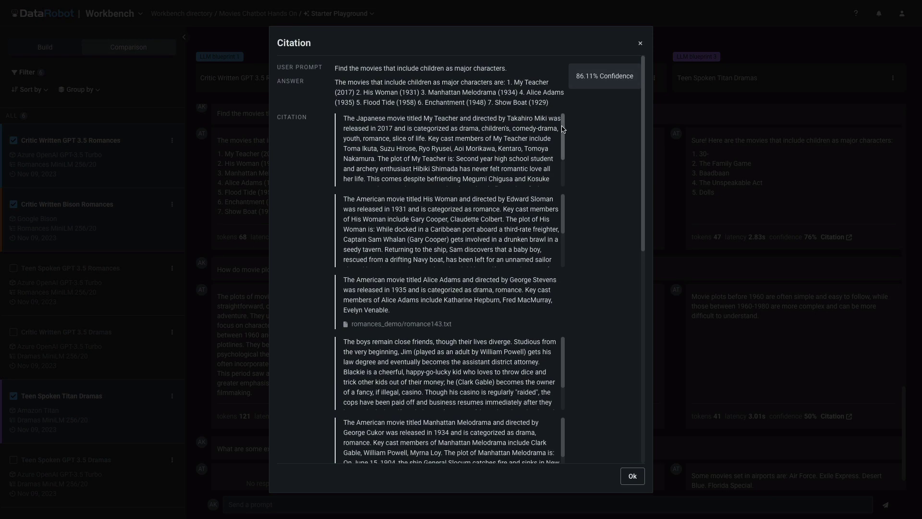
{"action": "scroll", "coordinate": [562, 162], "scroll_direction": "down", "scroll_amount": 2}
{"action": "scroll", "coordinate": [564, 231], "scroll_direction": "down", "scroll_amount": 2}
{"action": "scroll", "coordinate": [564, 252], "scroll_direction": "down", "scroll_amount": 2}
{"action": "left_click", "coordinate": [633, 480]}
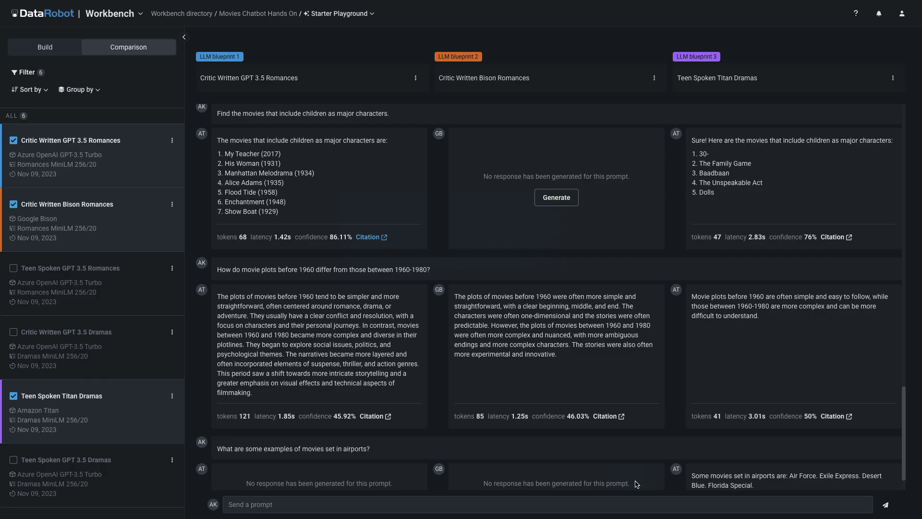
- Generate Bison Romances' children-characters answer and review its citations
{"action": "left_click", "coordinate": [560, 199]}
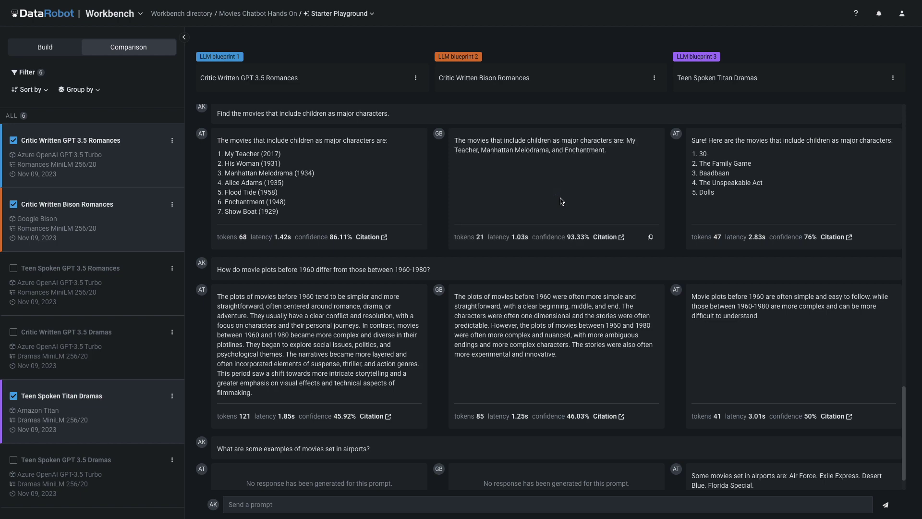
{"action": "left_click", "coordinate": [604, 237]}
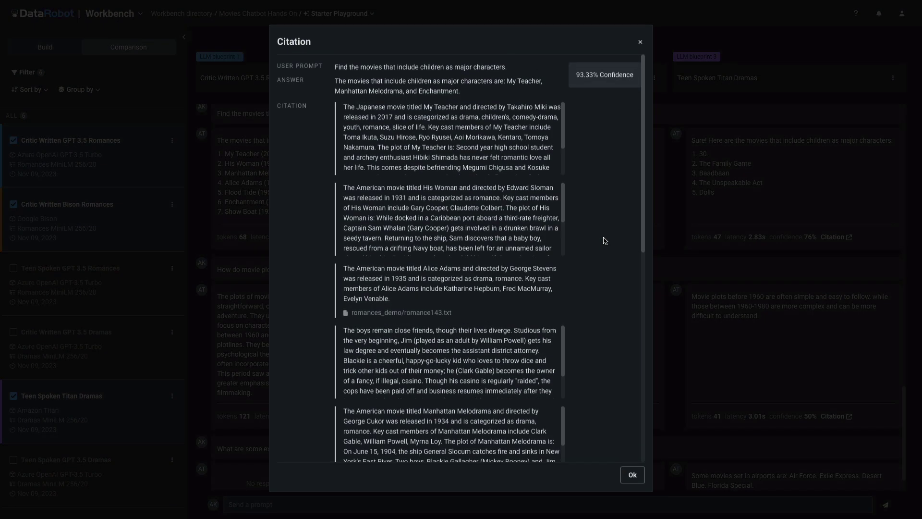
{"action": "left_click", "coordinate": [632, 477]}
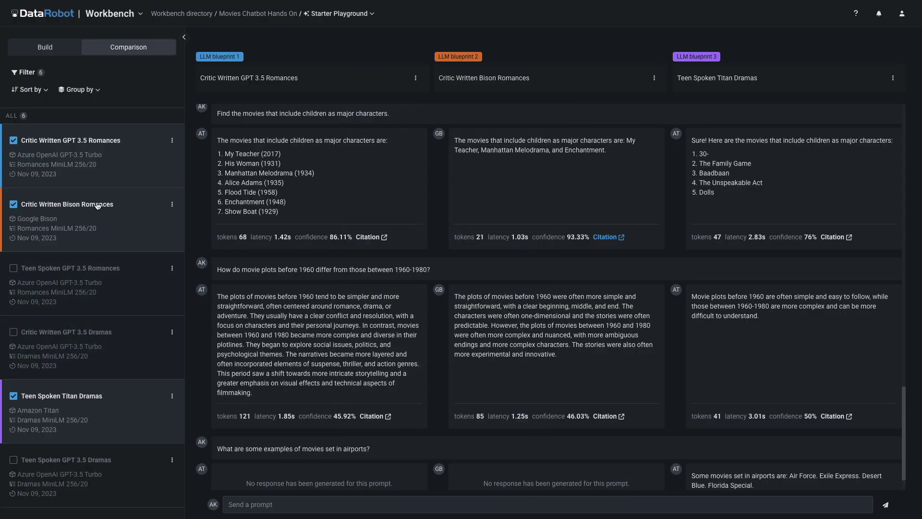
- Copy Critic Written GPT 3.5 Romances to a new draft named Critic Written GPT 3.5 All Movies
{"action": "left_click", "coordinate": [43, 47]}
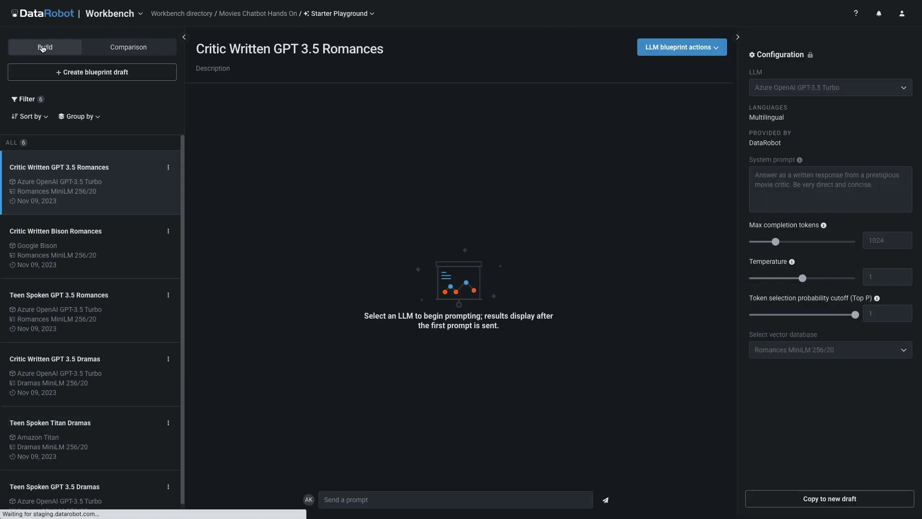
{"action": "left_click", "coordinate": [715, 49]}
{"action": "left_click", "coordinate": [702, 70]}
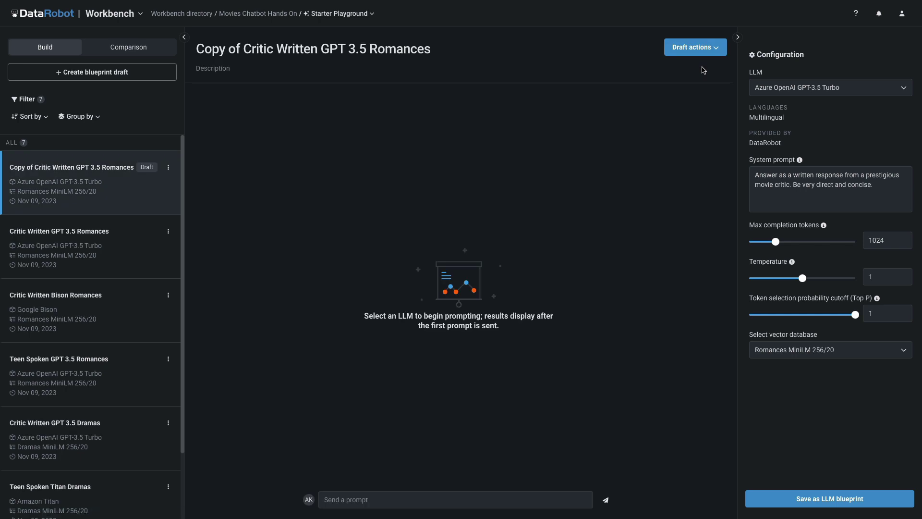
{"action": "left_click", "coordinate": [389, 49]}
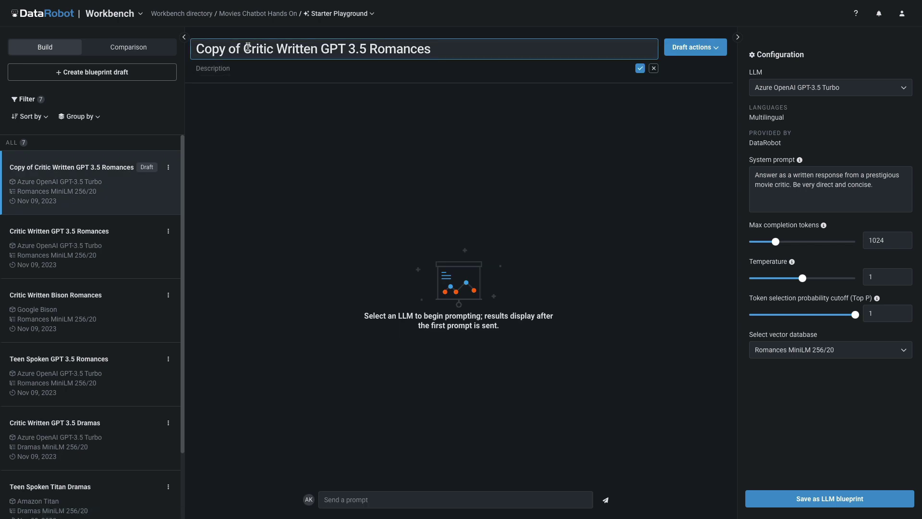
{"action": "left_click_drag", "start_coordinate": [243, 48], "coordinate": [187, 50]}
{"action": "key", "text": "BackSpace"}
{"action": "left_click_drag", "start_coordinate": [323, 49], "coordinate": [395, 48]}
{"action": "type", "text": "All Movies"}
{"action": "left_click", "coordinate": [639, 68]}
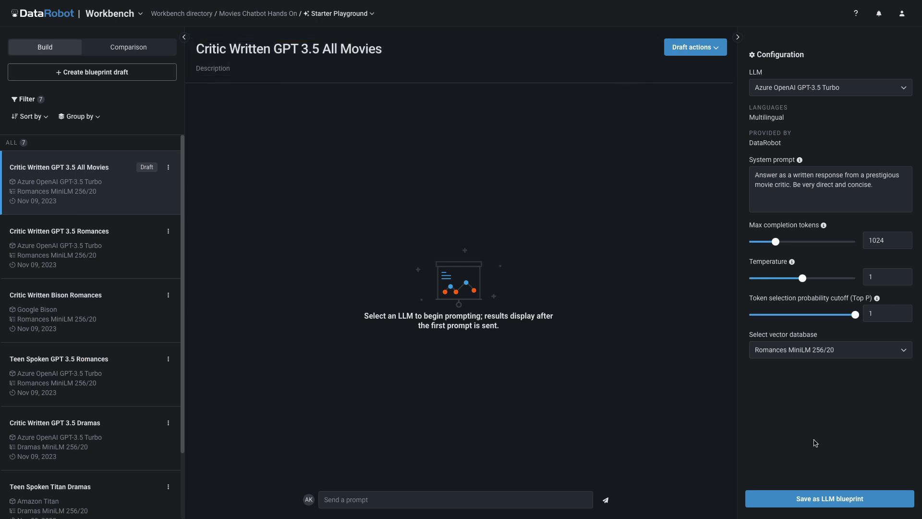
- Give the draft the Movies MiniLM 256/20 vector database and save it as an LLM blueprint
{"action": "left_click", "coordinate": [905, 351]}
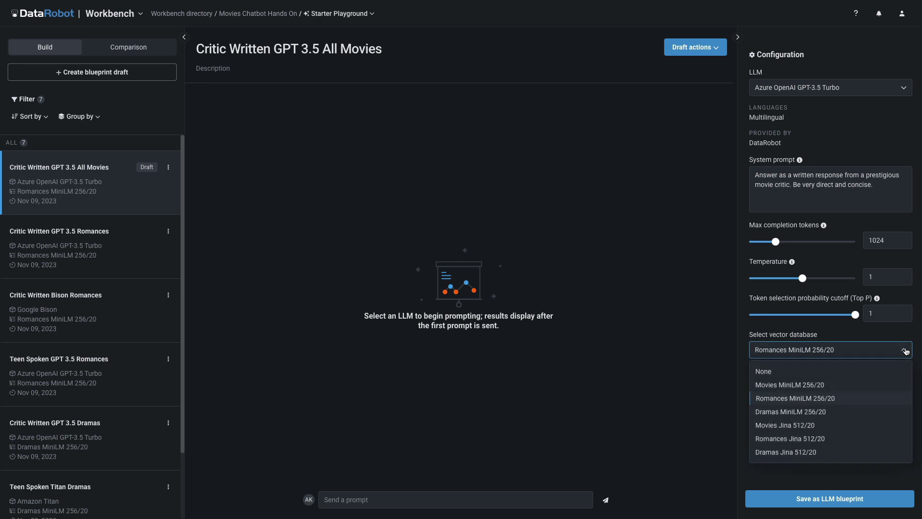
{"action": "left_click", "coordinate": [796, 387]}
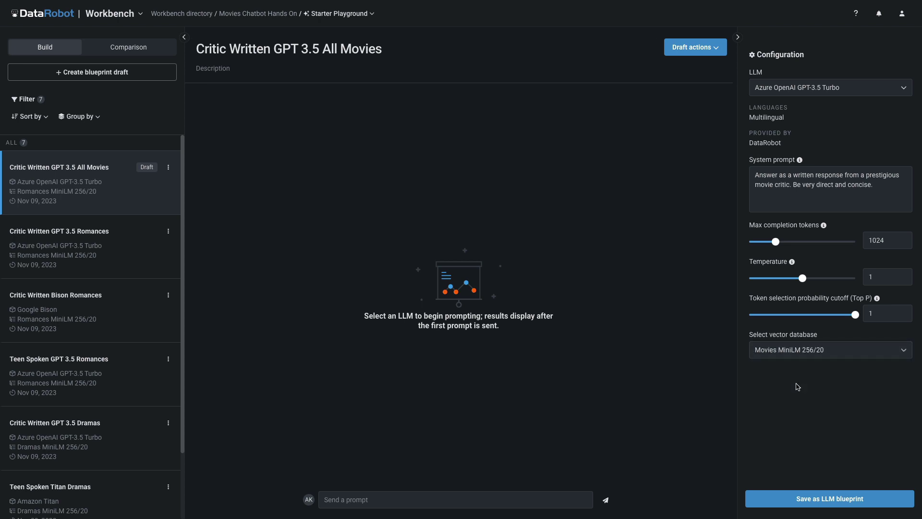
{"action": "left_click", "coordinate": [856, 91]}
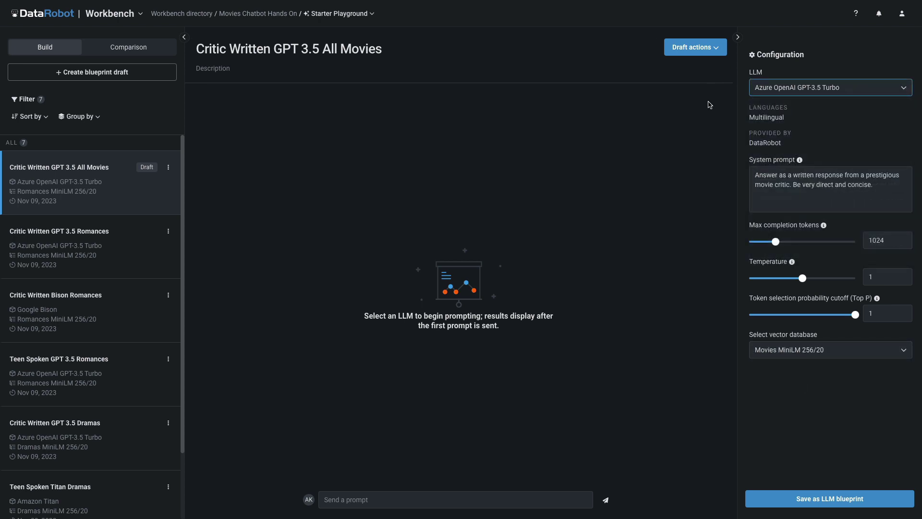
{"action": "left_click", "coordinate": [829, 499]}
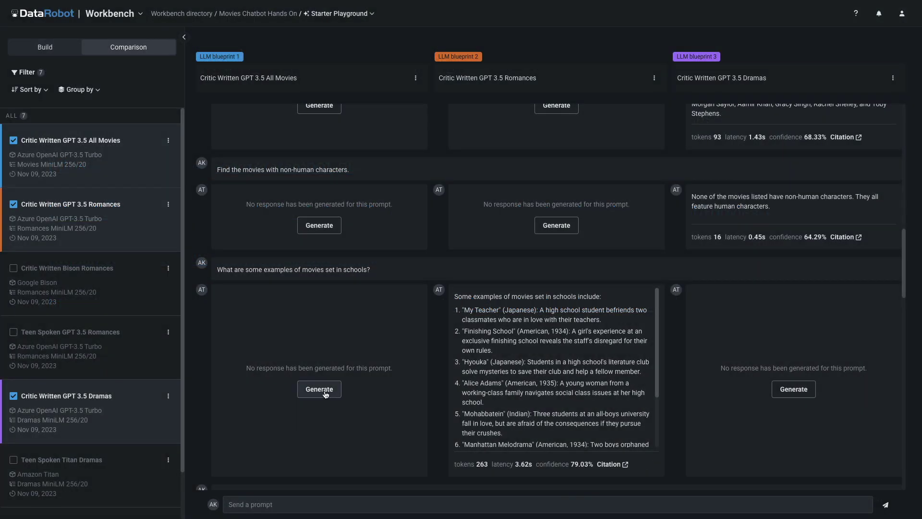
- Generate the missing answers on school movies, child characters, popular actors and future-set movies
{"action": "left_click", "coordinate": [324, 394]}
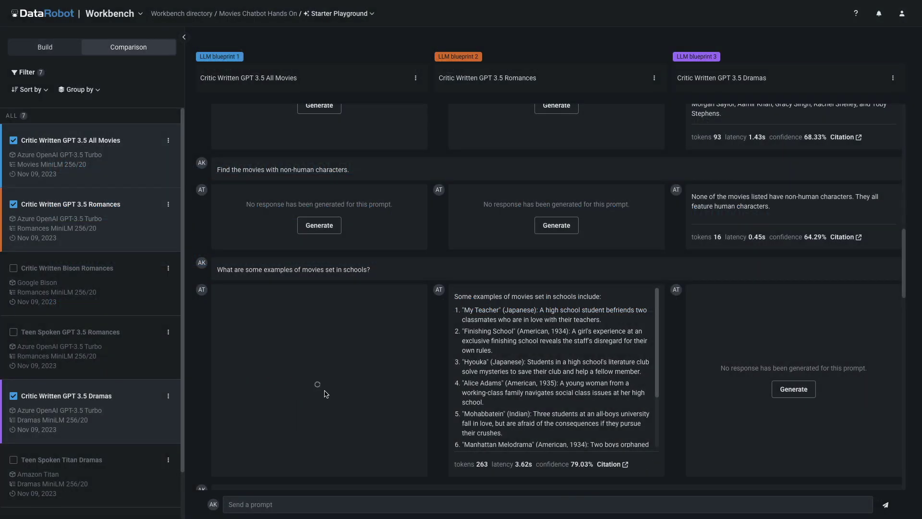
{"action": "left_click", "coordinate": [797, 394]}
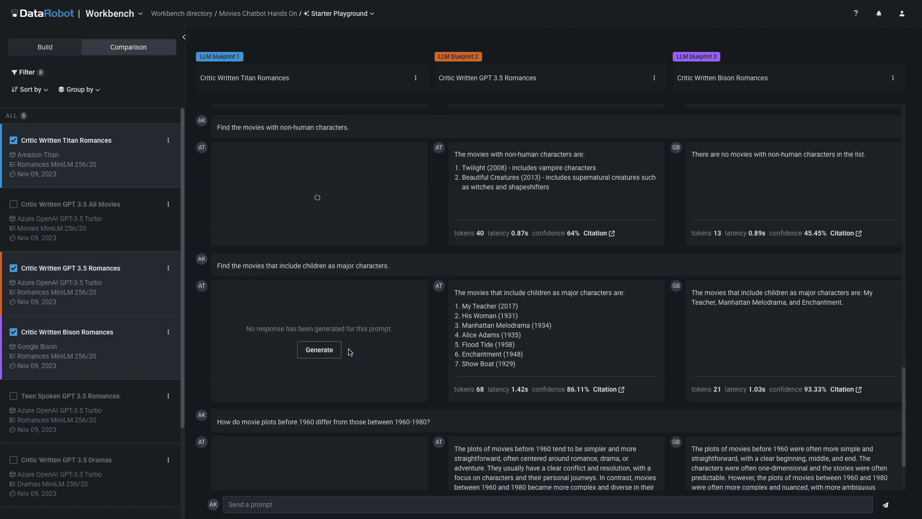
{"action": "left_click", "coordinate": [325, 353]}
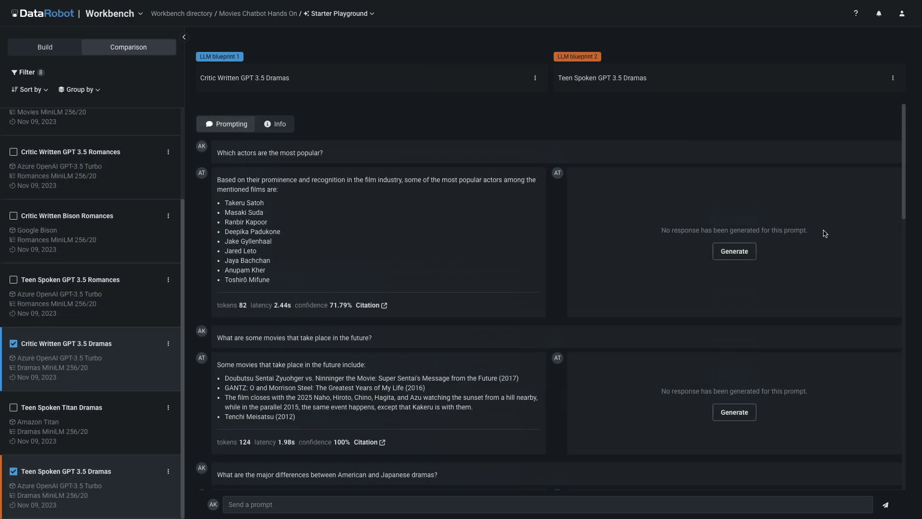
{"action": "left_click", "coordinate": [745, 256]}
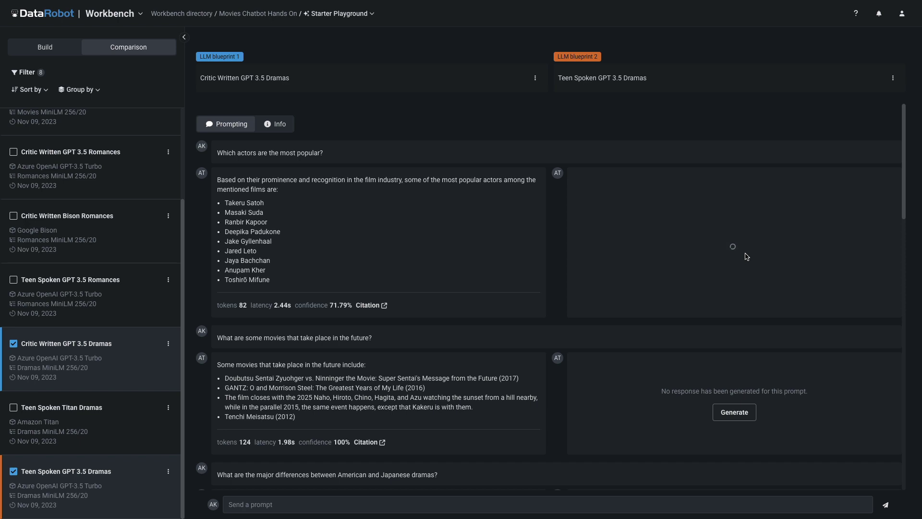
{"action": "left_click", "coordinate": [742, 422]}
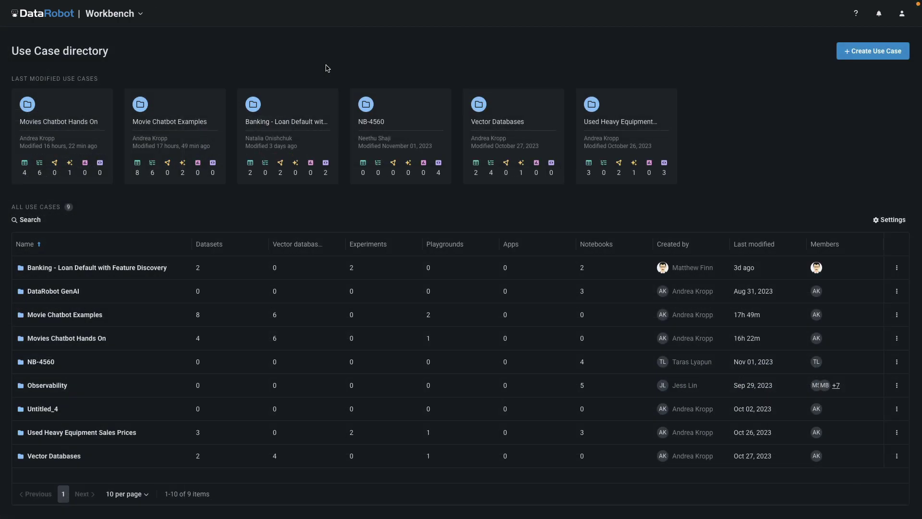
- Create a new use case and rename Untitled_10 to Movies Chatbot Video
{"action": "left_click", "coordinate": [141, 17]}
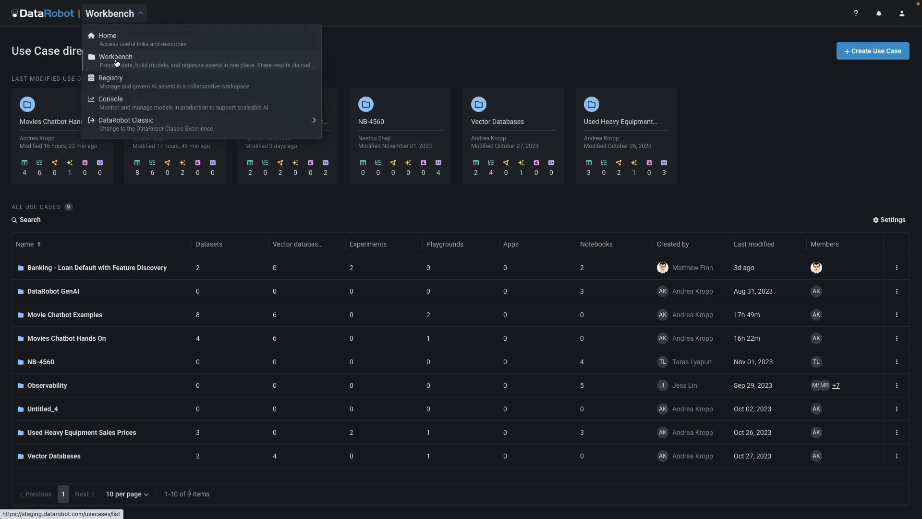
{"action": "left_click", "coordinate": [407, 59]}
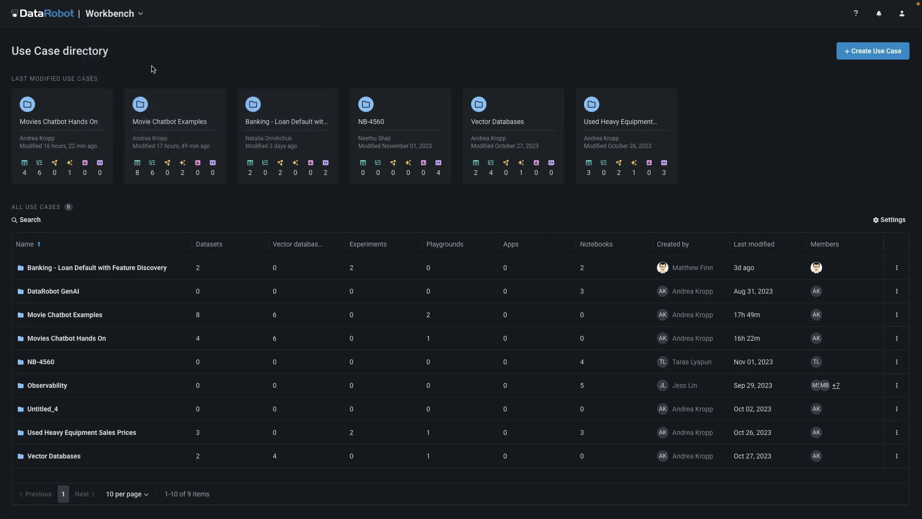
{"action": "left_click", "coordinate": [872, 52]}
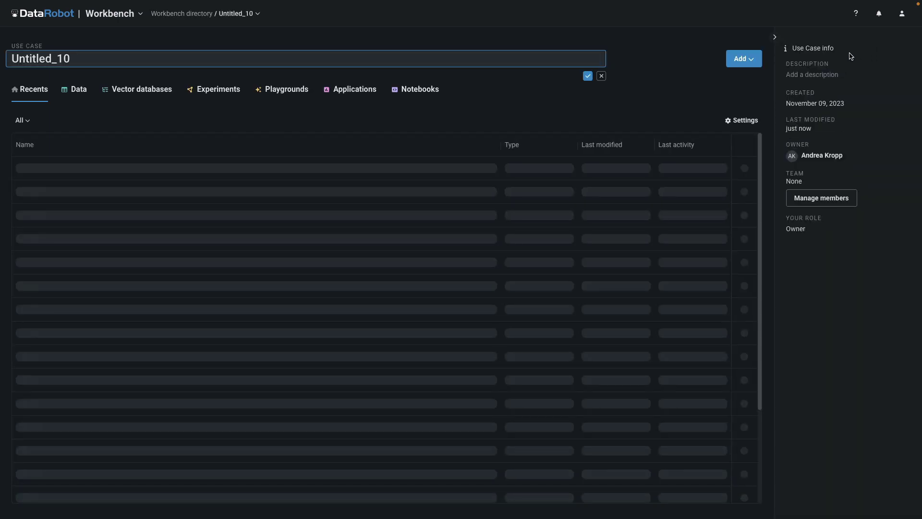
{"action": "left_click_drag", "start_coordinate": [108, 58], "coordinate": [4, 58]}
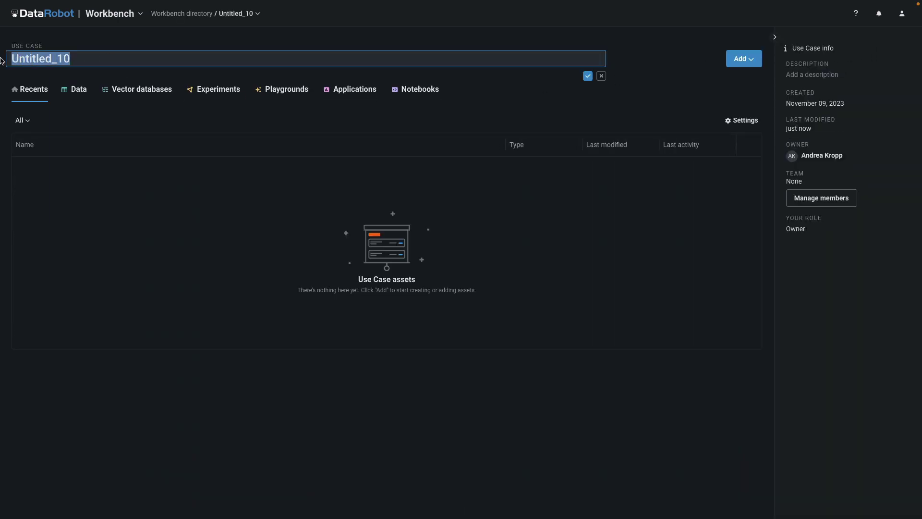
{"action": "type", "text": "Movies Chatbot Video"}
{"action": "key", "text": "Return"}
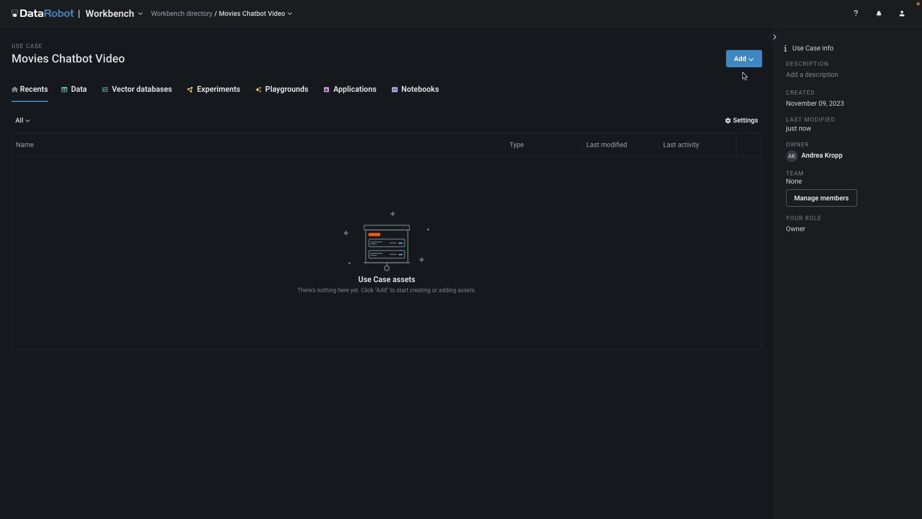
- Upload comedies_demo, dramas_demo, movies_demo and romances_demo ZIP files as data
{"action": "left_click", "coordinate": [752, 61]}
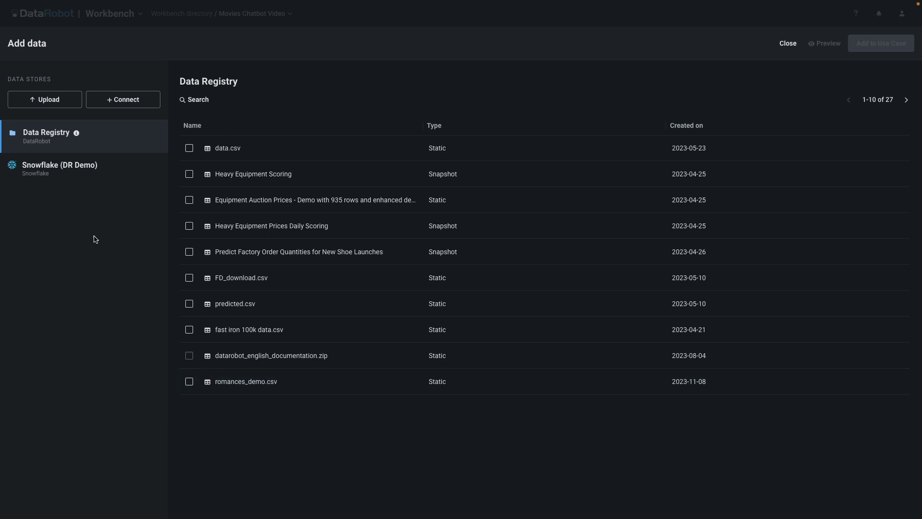
{"action": "left_click", "coordinate": [51, 101]}
{"action": "left_click", "coordinate": [313, 225]}
{"action": "left_click", "coordinate": [308, 215], "text": "shift"}
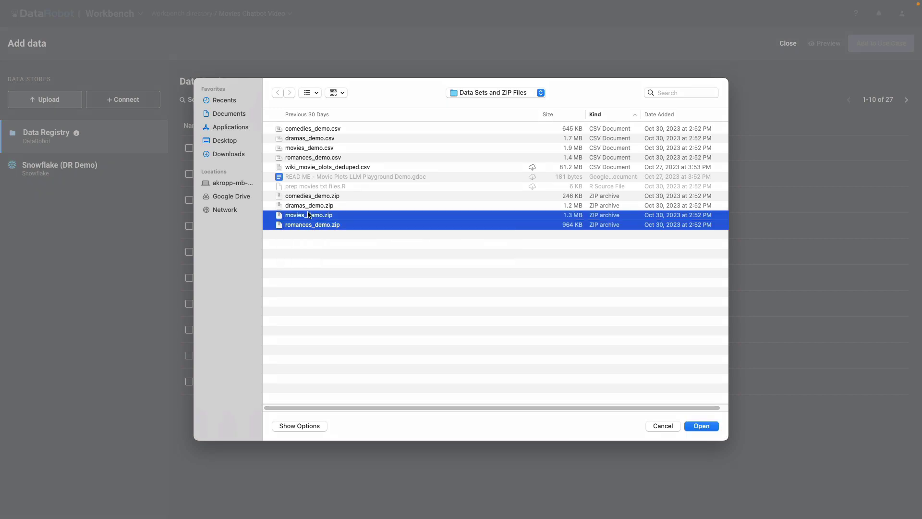
{"action": "left_click", "coordinate": [308, 196], "text": "shift"}
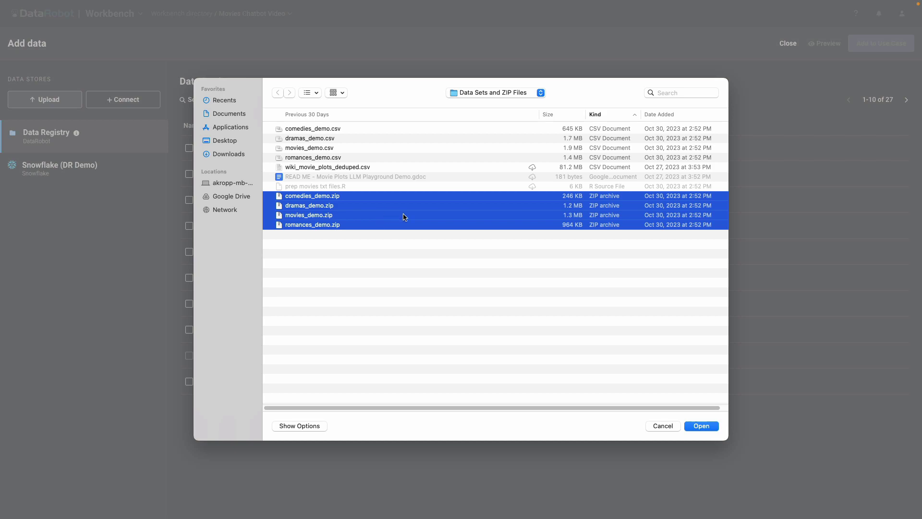
{"action": "left_click", "coordinate": [700, 426]}
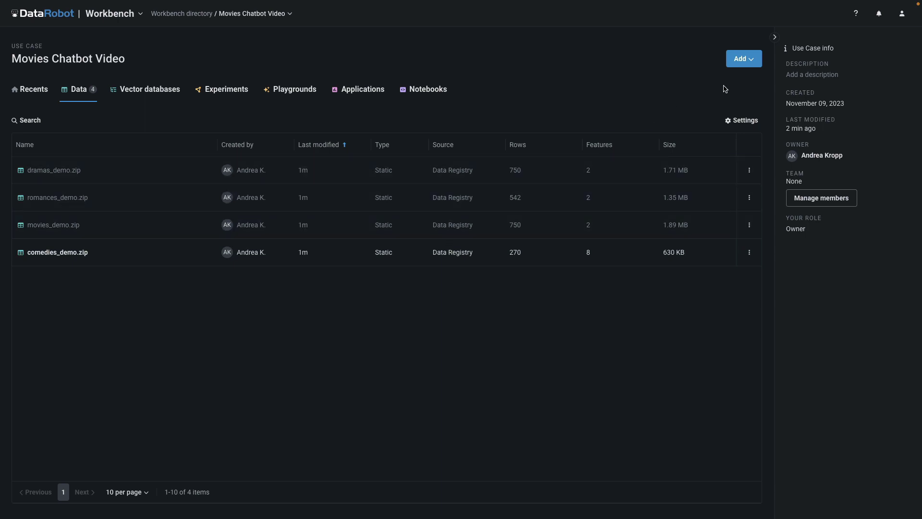
- Start a vector database from romances_demo.zip using intfloat/e5-large-v2 embeddings
{"action": "left_click", "coordinate": [753, 64]}
{"action": "left_click", "coordinate": [742, 93]}
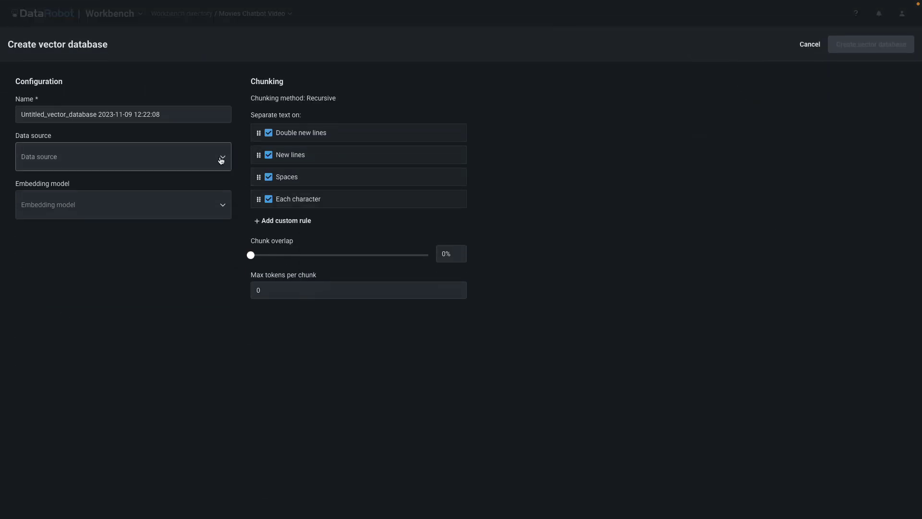
{"action": "left_click", "coordinate": [221, 160]}
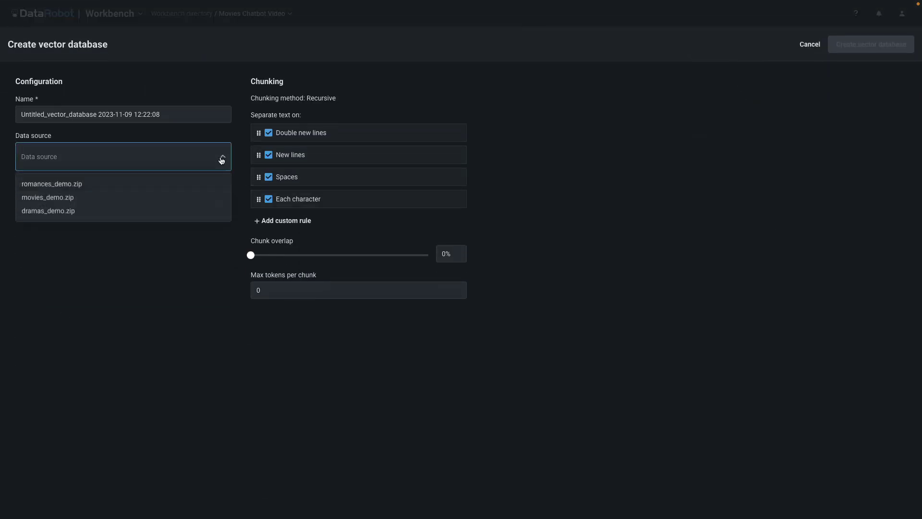
{"action": "left_click", "coordinate": [70, 185]}
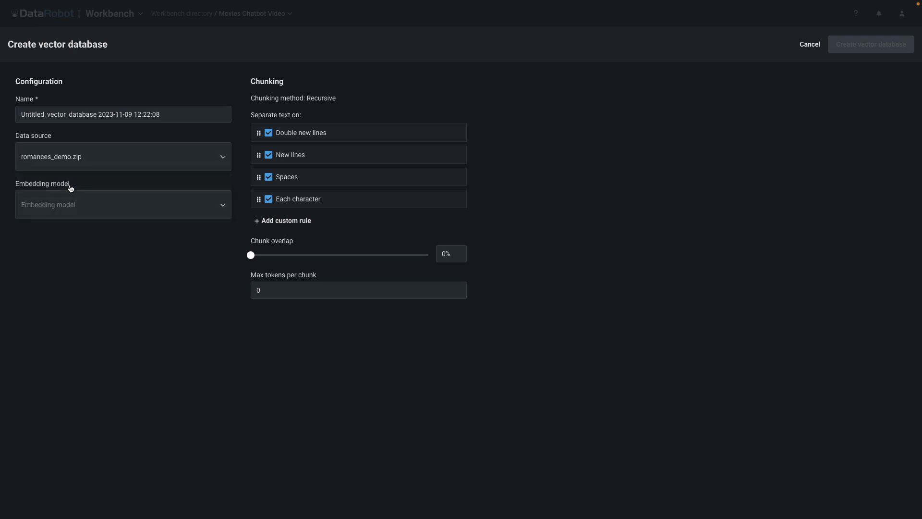
{"action": "left_click", "coordinate": [224, 210]}
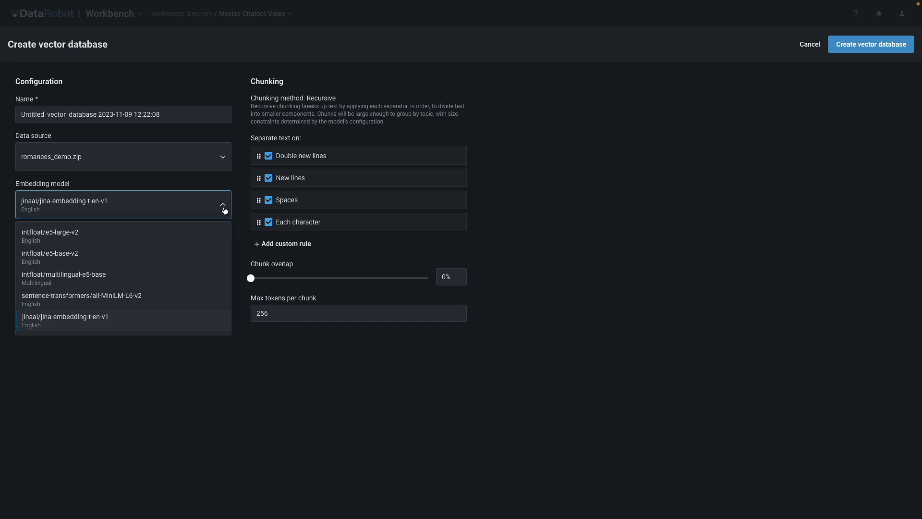
{"action": "left_click", "coordinate": [72, 235]}
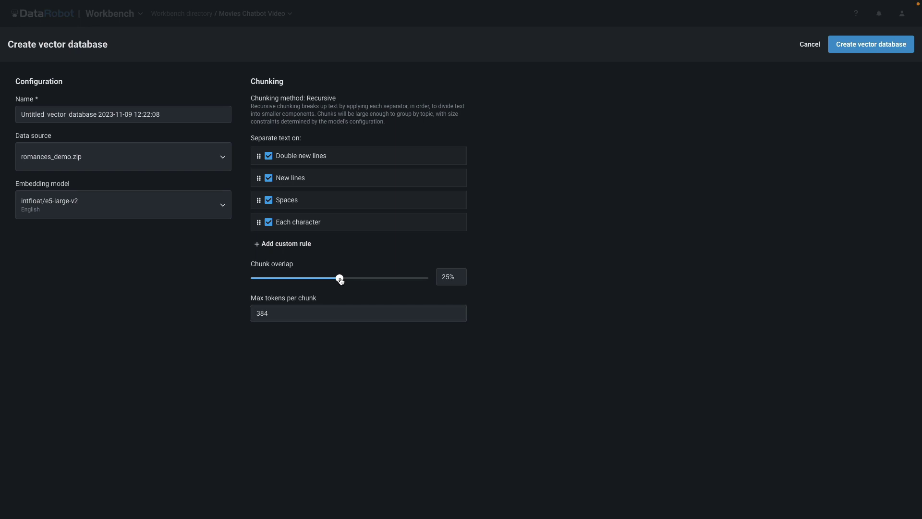
- Set 20% chunk overlap and 256 tokens per chunk, then create it as Romances E5 256/20
{"action": "left_click_drag", "start_coordinate": [339, 280], "coordinate": [320, 279]}
{"action": "left_click_drag", "start_coordinate": [281, 313], "coordinate": [252, 311]}
{"action": "type", "text": "256"}
{"action": "left_click", "coordinate": [274, 411]}
{"action": "left_click", "coordinate": [185, 112]}
{"action": "key", "text": "ctrl+a"}
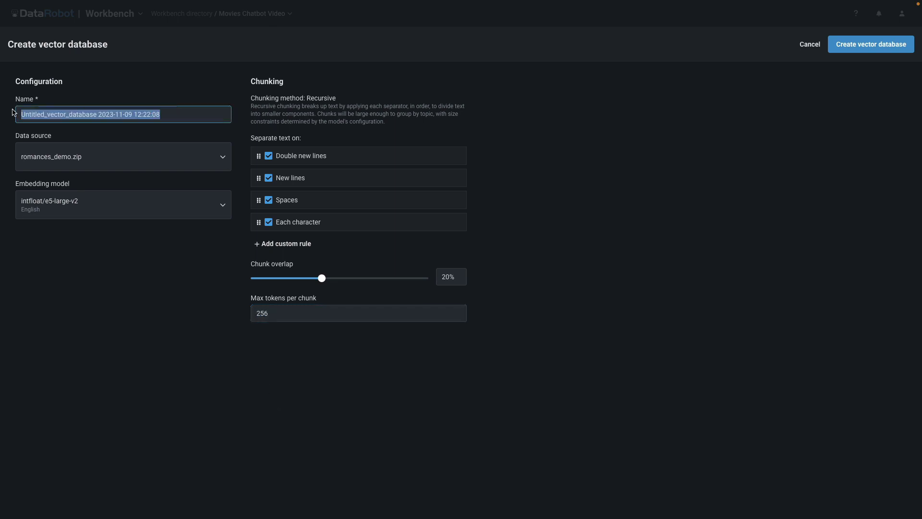
{"action": "type", "text": "Romances E5 256/20"}
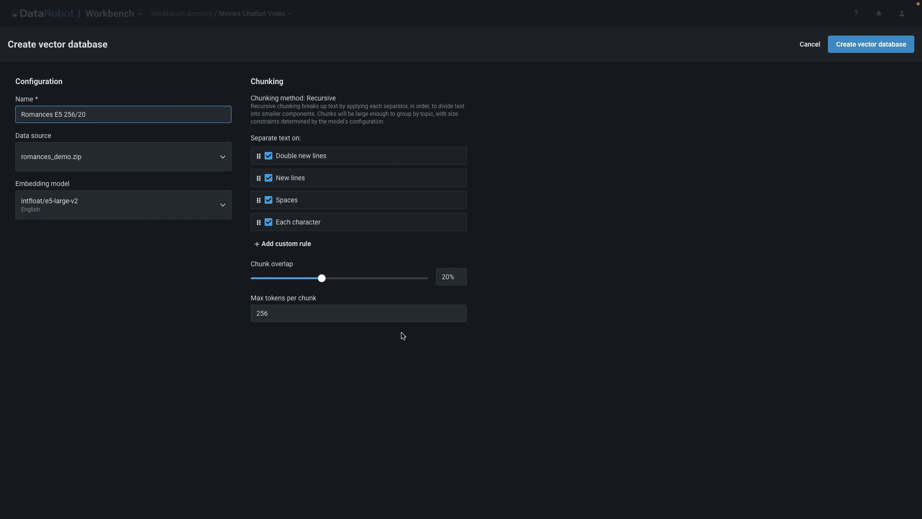
{"action": "left_click", "coordinate": [873, 50]}
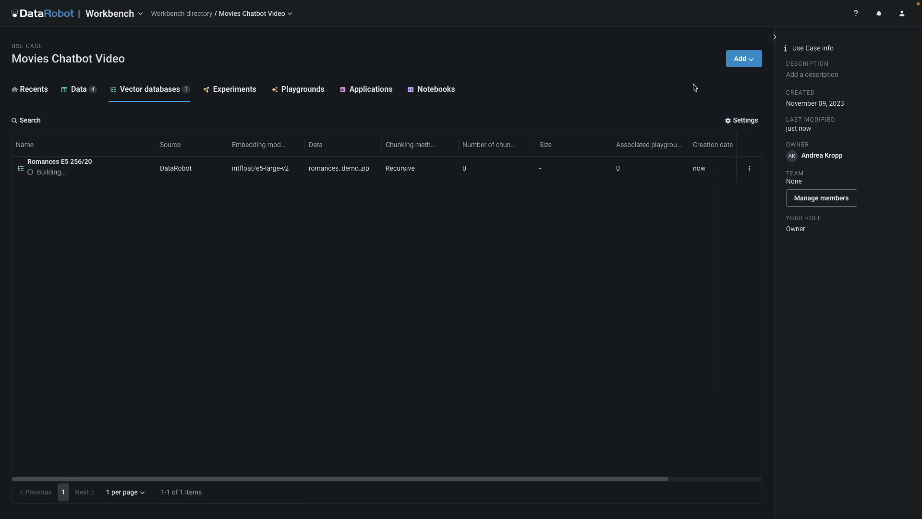
- Create Dramas E5 256/20 from dramas_demo.zip with e5-large-v2, 20% overlap and 256 tokens
{"action": "left_click", "coordinate": [749, 60]}
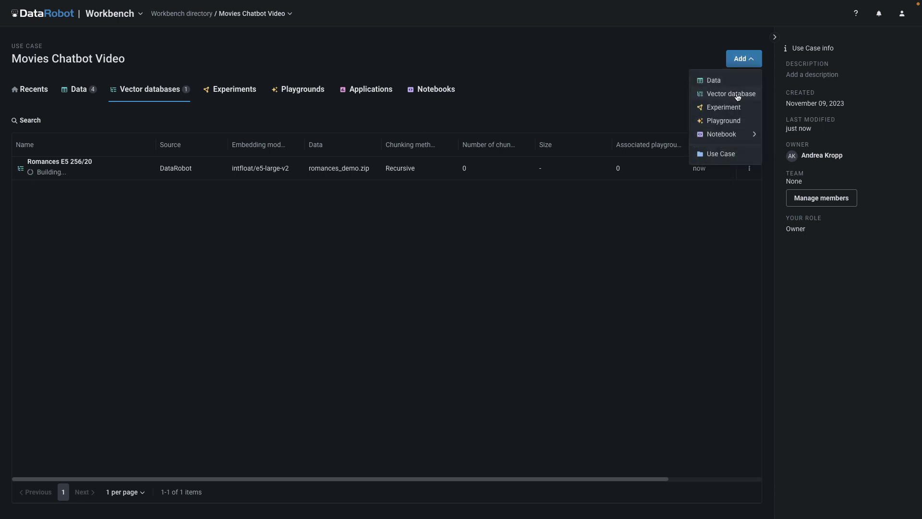
{"action": "left_click", "coordinate": [738, 95]}
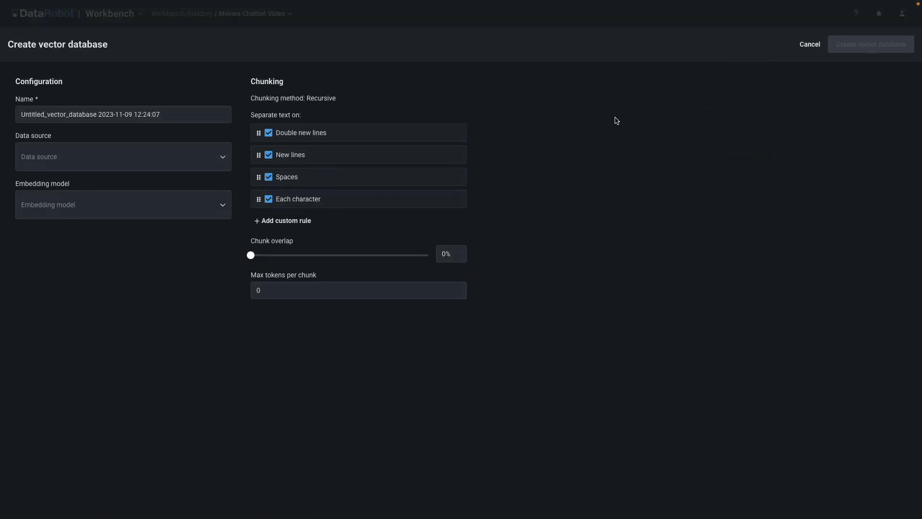
{"action": "left_click", "coordinate": [134, 156]}
{"action": "left_click", "coordinate": [134, 211]}
{"action": "left_click", "coordinate": [122, 205]}
{"action": "left_click", "coordinate": [97, 233]}
{"action": "left_click_drag", "start_coordinate": [251, 279], "coordinate": [322, 278]}
{"action": "double_click", "coordinate": [262, 313]}
{"action": "left_click_drag", "start_coordinate": [161, 114], "coordinate": [7, 119]}
{"action": "type", "text": "Dramas E5 256/20"}
{"action": "left_click", "coordinate": [558, 178]}
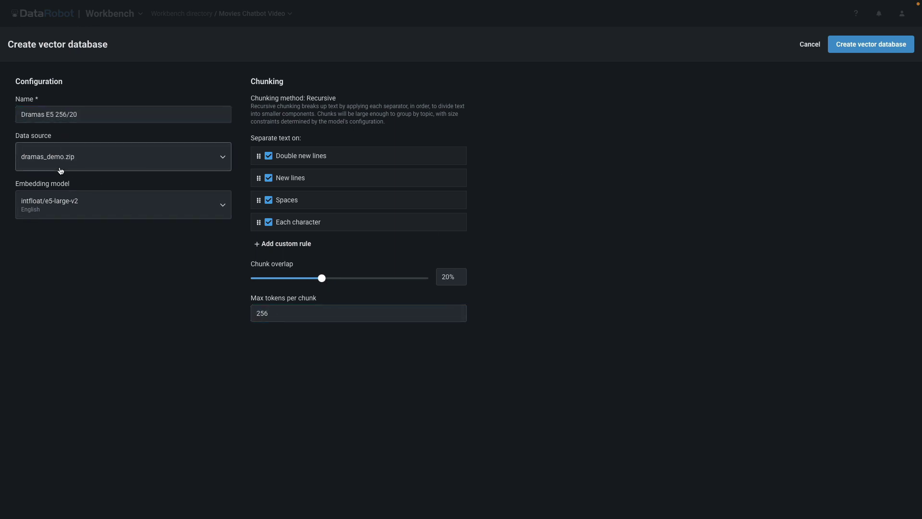
{"action": "left_click", "coordinate": [865, 47]}
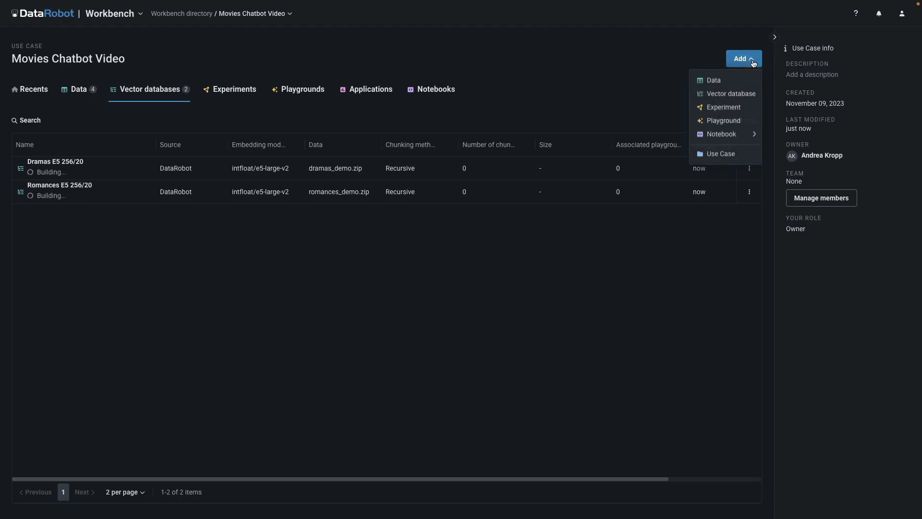
- Create Romances MiniLM 256/20 with all-MiniLM-L6-v2 embeddings and 20% chunk overlap
{"action": "left_click", "coordinate": [730, 94]}
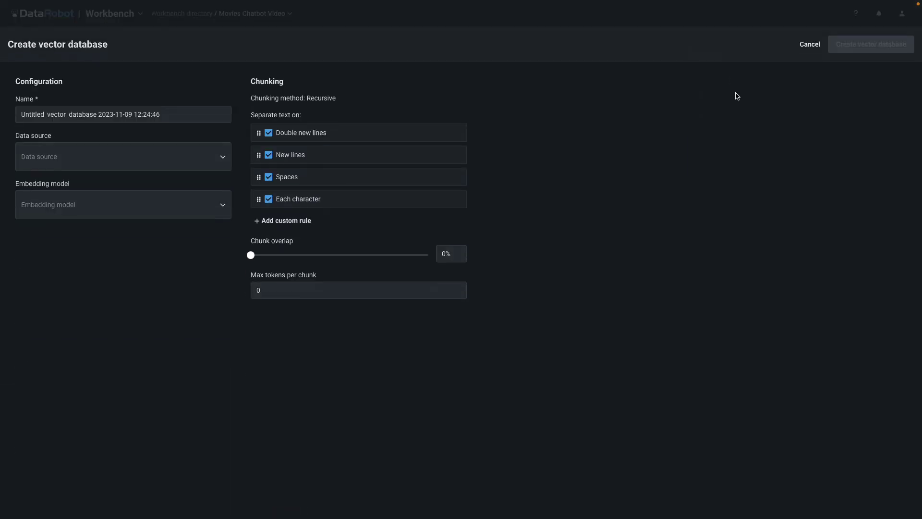
{"action": "left_click", "coordinate": [202, 215]}
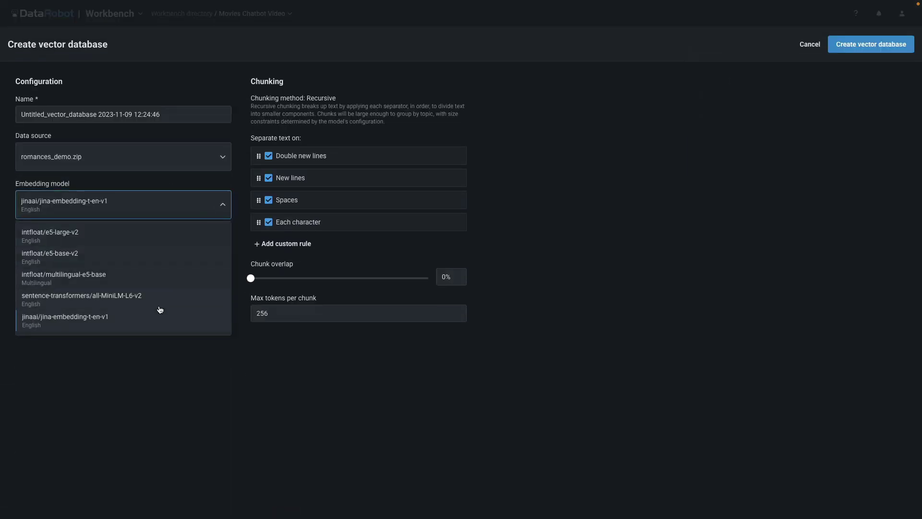
{"action": "left_click", "coordinate": [160, 308]}
{"action": "left_click_drag", "start_coordinate": [251, 278], "coordinate": [321, 278]}
{"action": "triple_click", "coordinate": [122, 114]}
{"action": "type", "text": "Romances MiniLM "}
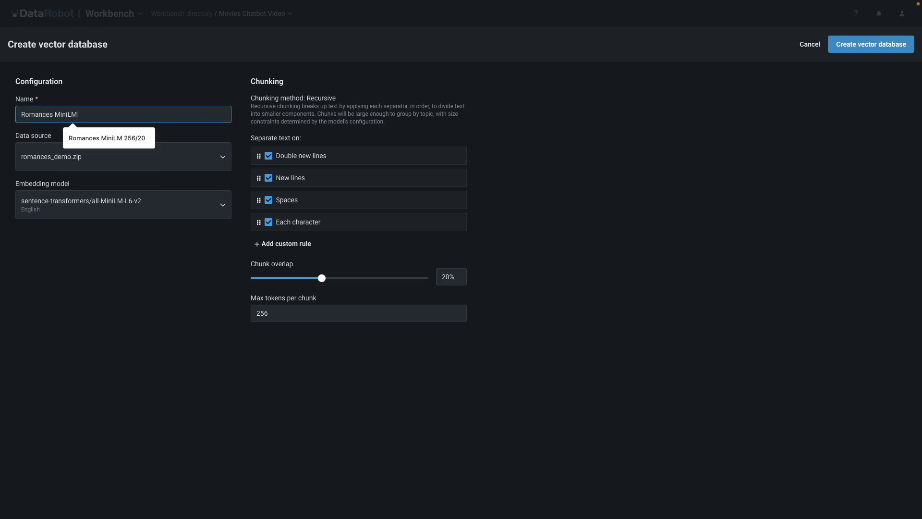
{"action": "type", "text": "256/20"}
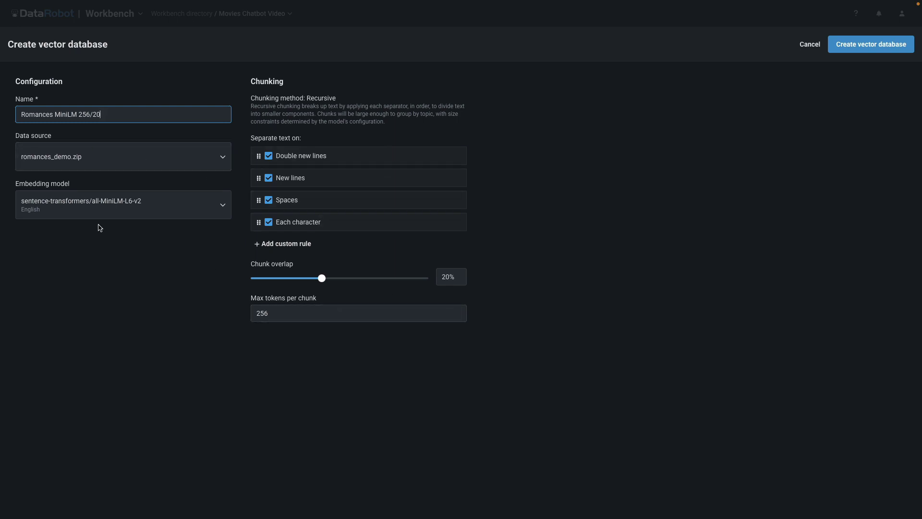
{"action": "left_click", "coordinate": [861, 46]}
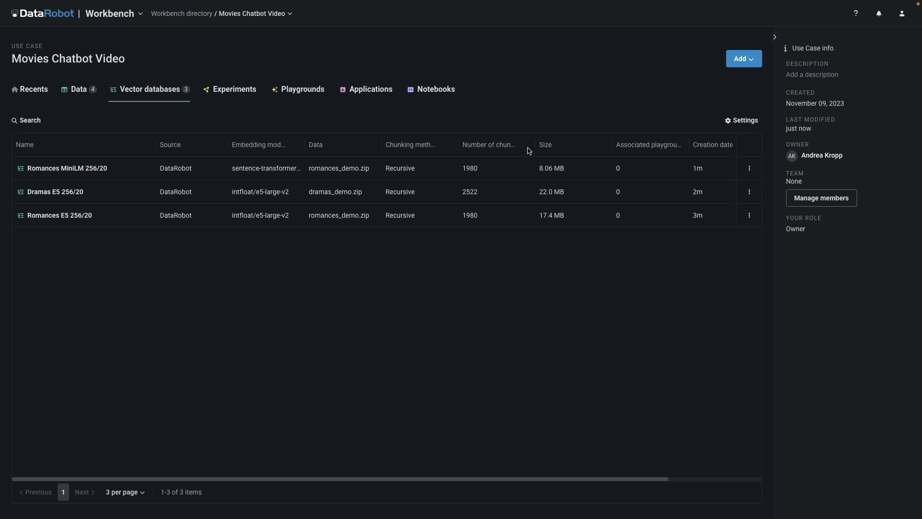
- Create a new playground from the Add dropdown menu
{"action": "left_click", "coordinate": [753, 63]}
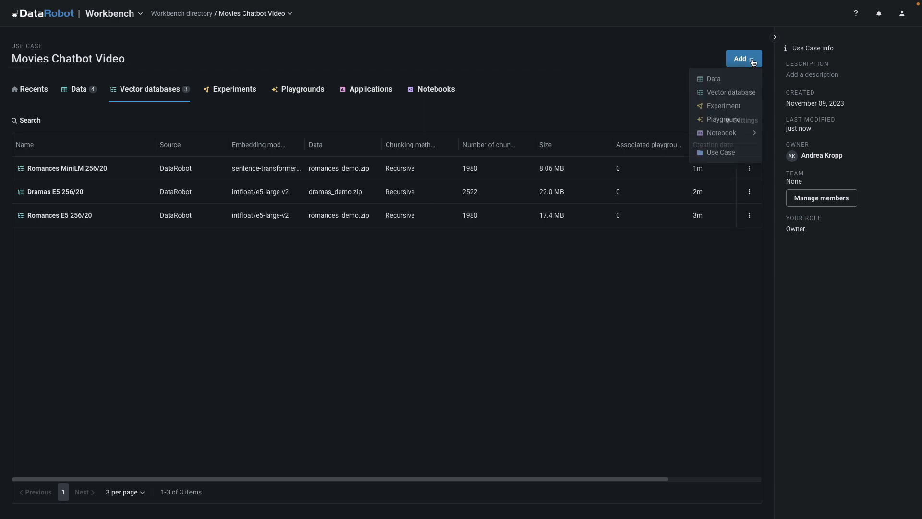
{"action": "left_click", "coordinate": [730, 125]}
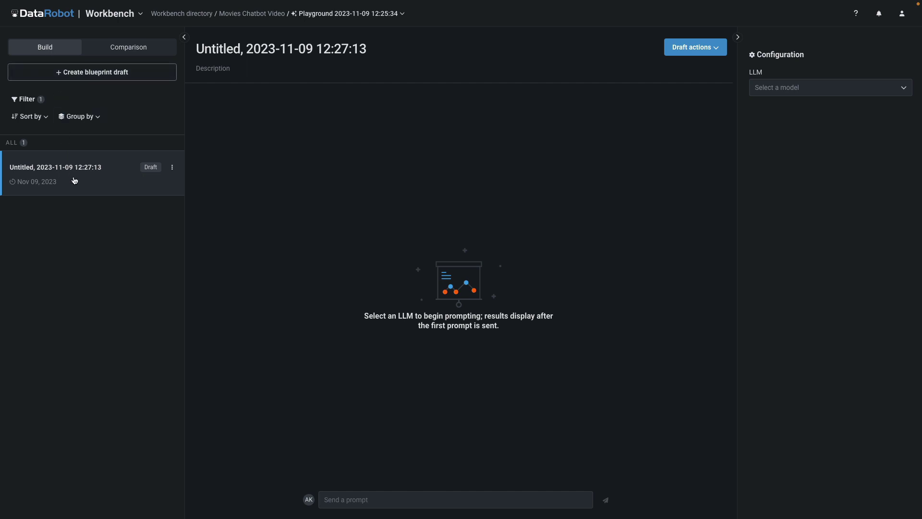
- Give the draft Azure OpenAI GPT-3.5 Turbo, Romances MiniLM 256/20, and a friendly system prompt
{"action": "left_click", "coordinate": [891, 95]}
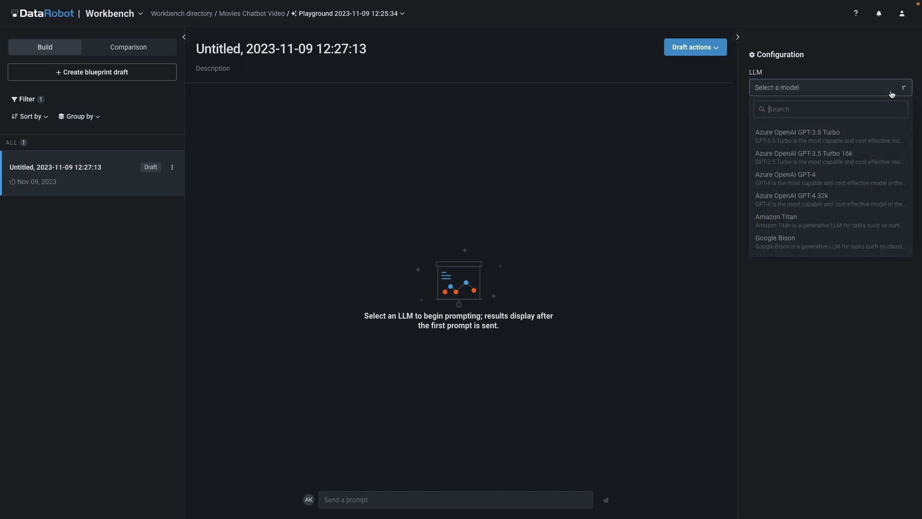
{"action": "left_click", "coordinate": [853, 142]}
{"action": "left_click", "coordinate": [903, 358]}
{"action": "left_click", "coordinate": [832, 388]}
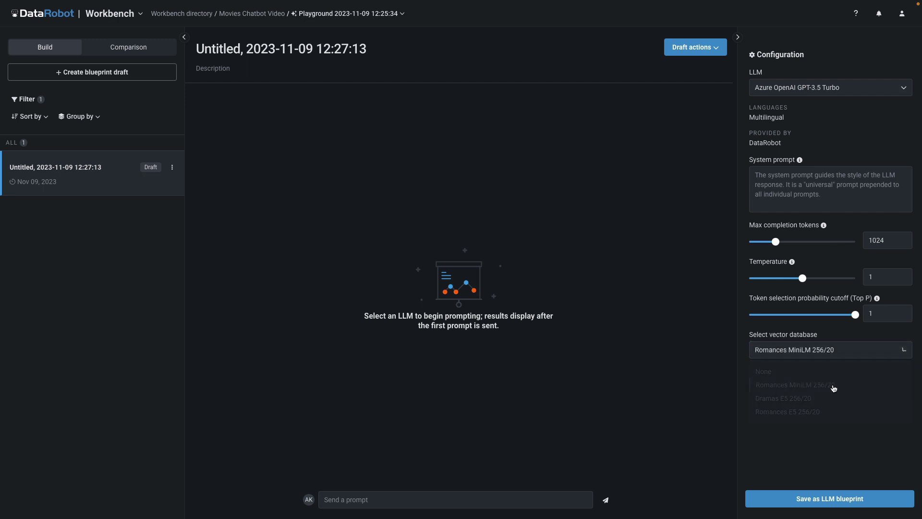
{"action": "left_click", "coordinate": [755, 175]}
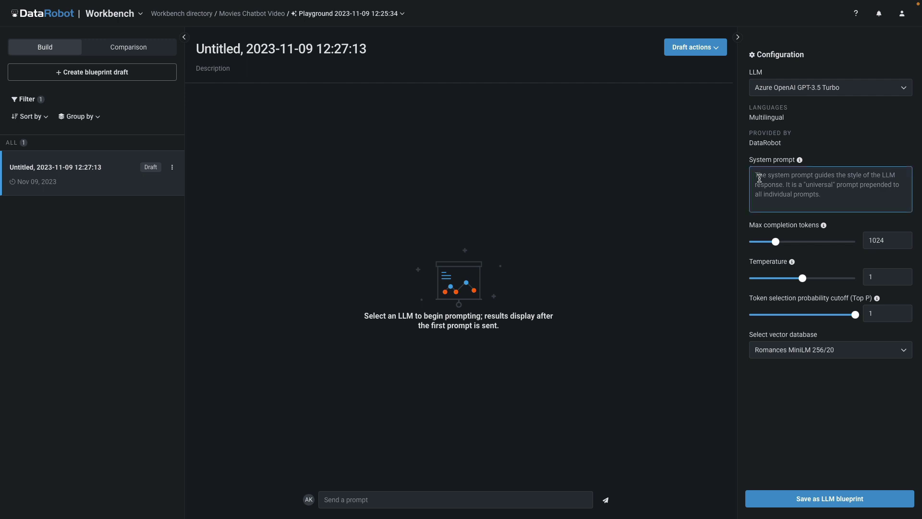
{"action": "type", "text": "Respond in an informal tone as if spe"}
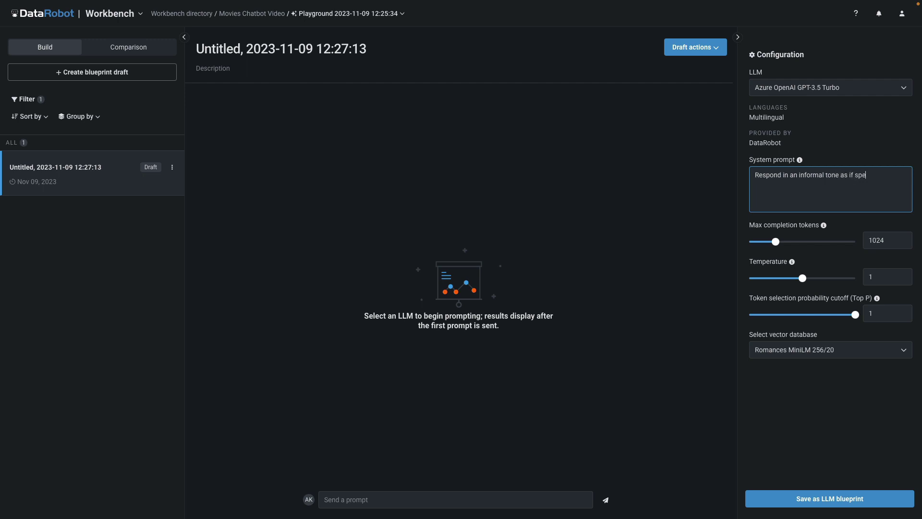
{"action": "type", "text": "ing to a frie"}
{"action": "type", "text": "nd."}
{"action": "left_click", "coordinate": [368, 500]}
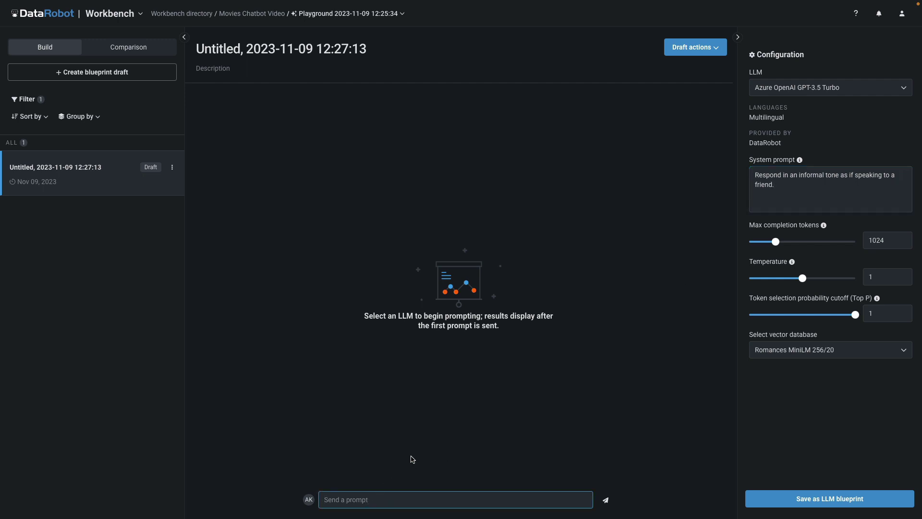
{"action": "type", "text": "What are examples of movies set in airports?"}
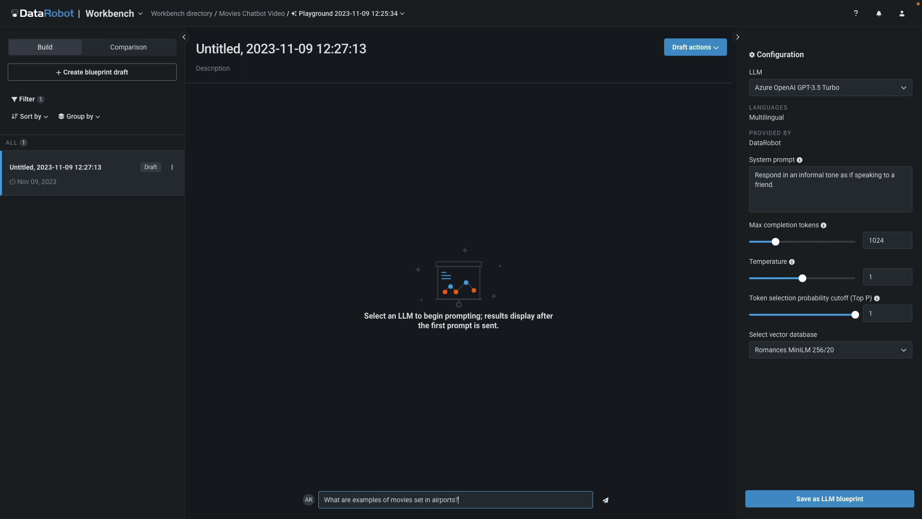
- Ask the draft for examples of movies set in airports
{"action": "key", "text": "Return"}
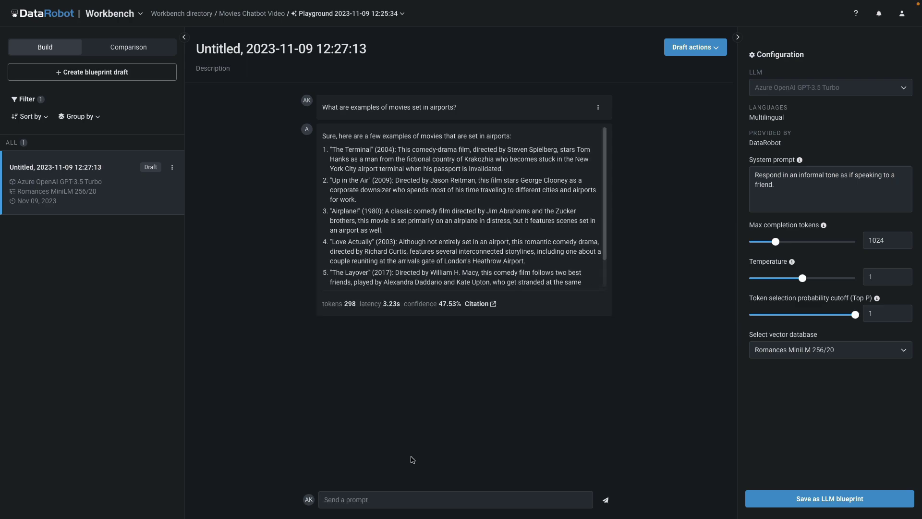
- Review the romance plot passages cited for the airport answer, then close the Citation dialog
{"action": "left_click", "coordinate": [480, 306]}
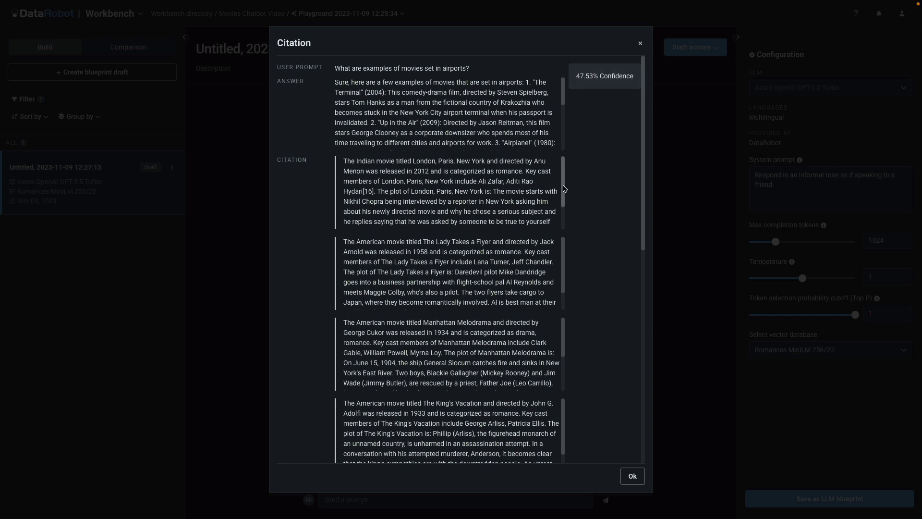
{"action": "scroll", "coordinate": [564, 189], "scroll_direction": "down", "scroll_amount": 2}
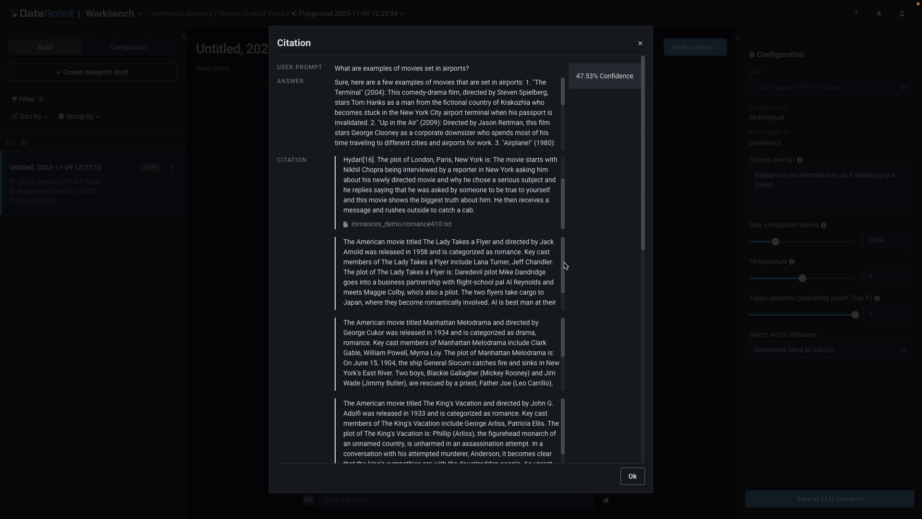
{"action": "left_click_drag", "start_coordinate": [565, 266], "coordinate": [566, 286]}
{"action": "scroll", "coordinate": [565, 285], "scroll_direction": "down", "scroll_amount": 2}
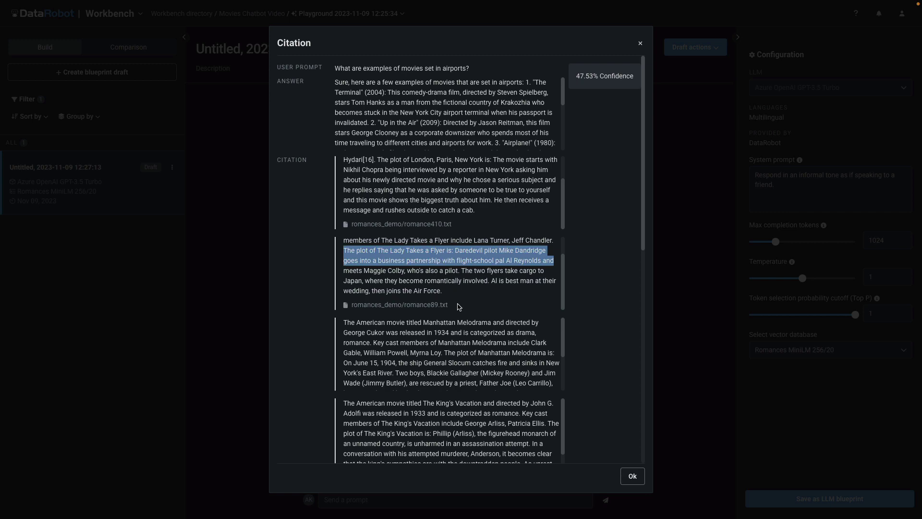
{"action": "left_click", "coordinate": [632, 477]}
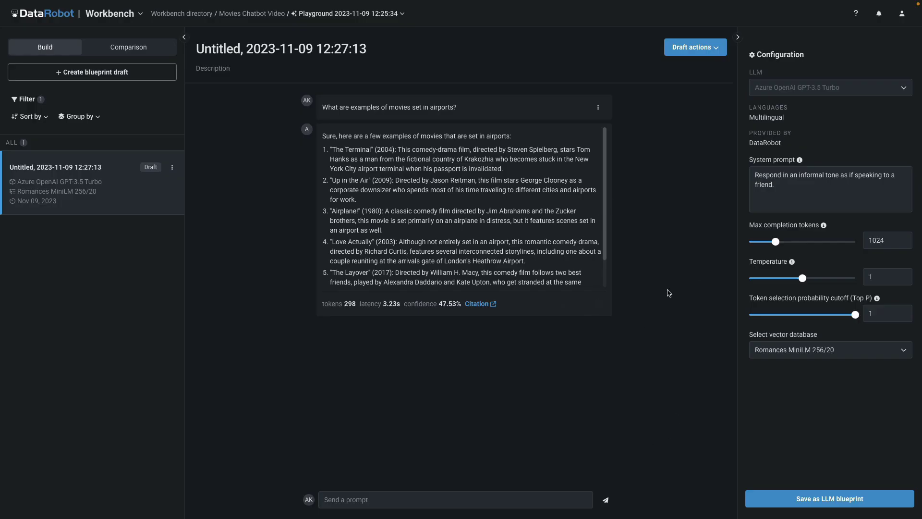
- Retitle the draft 'Romances Friendly GPT 3.5' and save it as an LLM blueprint
{"action": "left_click", "coordinate": [381, 47]}
{"action": "left_click_drag", "start_coordinate": [381, 47], "coordinate": [168, 41]}
{"action": "type", "text": "Romances Friendly GPT 3.5"}
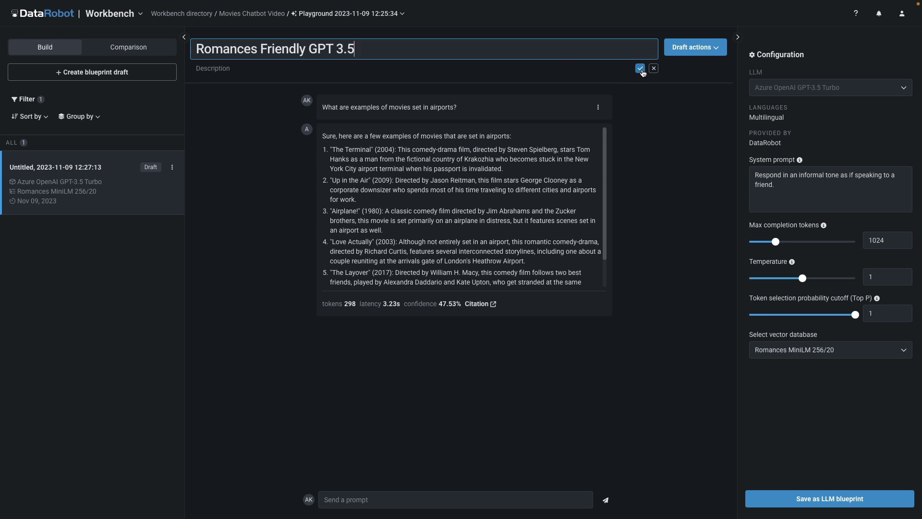
{"action": "left_click", "coordinate": [640, 68]}
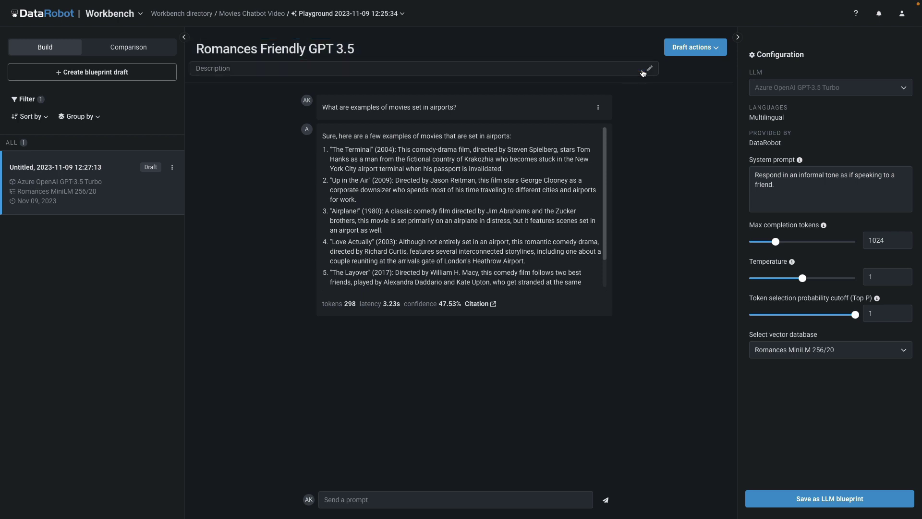
{"action": "left_click", "coordinate": [830, 503]}
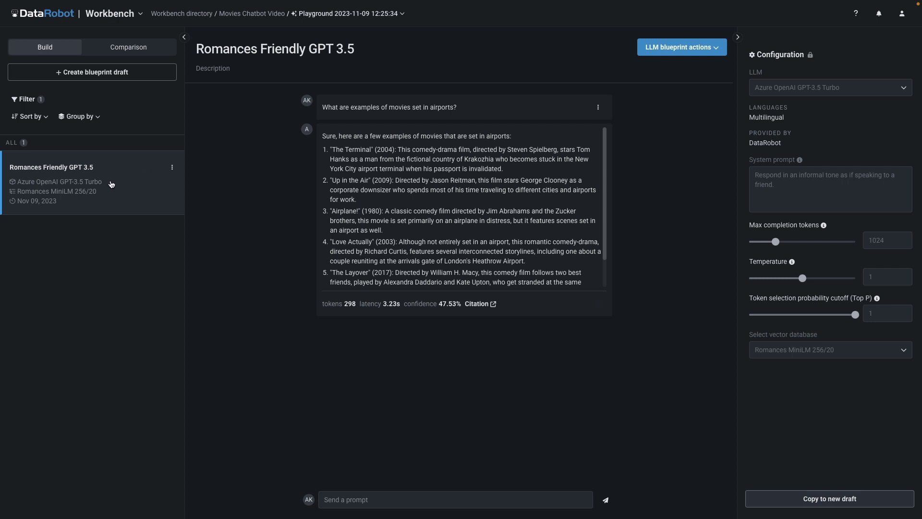
- Copy the blueprint into a draft named Dramas Friendly GPT 3.5, using Dramas E5 256/20, and save
{"action": "left_click", "coordinate": [715, 48]}
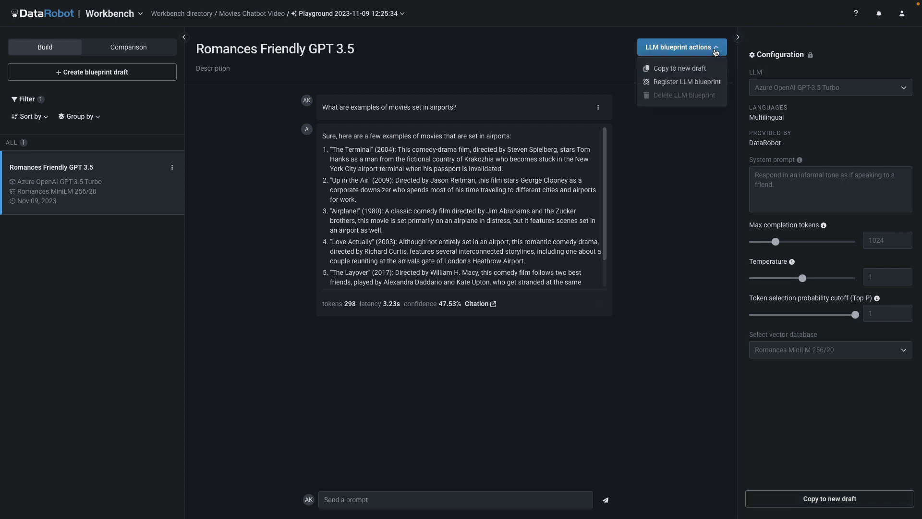
{"action": "left_click", "coordinate": [703, 69]}
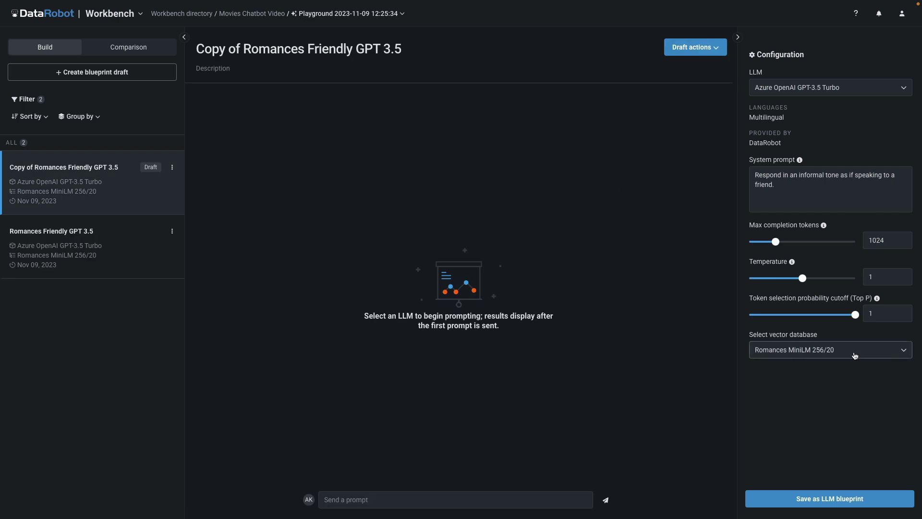
{"action": "left_click_drag", "start_coordinate": [306, 48], "coordinate": [181, 36]}
{"action": "type", "text": "Dramas"}
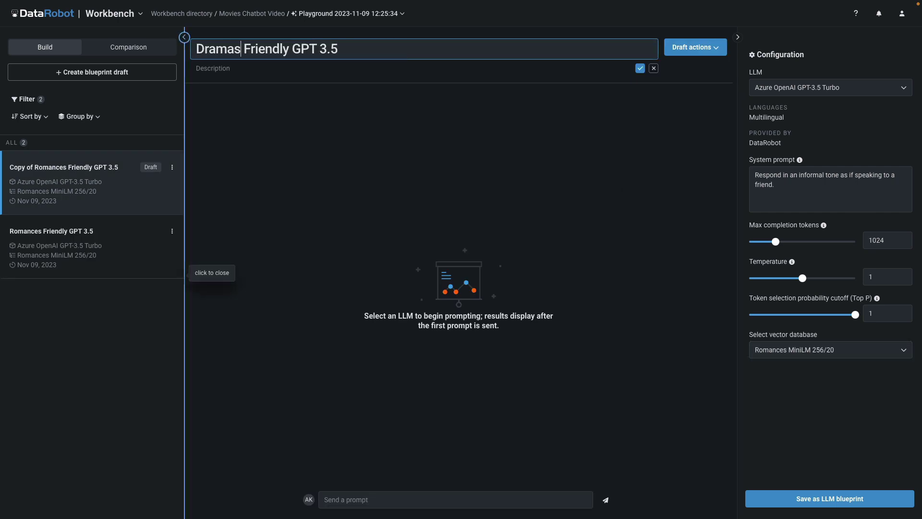
{"action": "left_click", "coordinate": [640, 68]}
{"action": "left_click", "coordinate": [895, 352]}
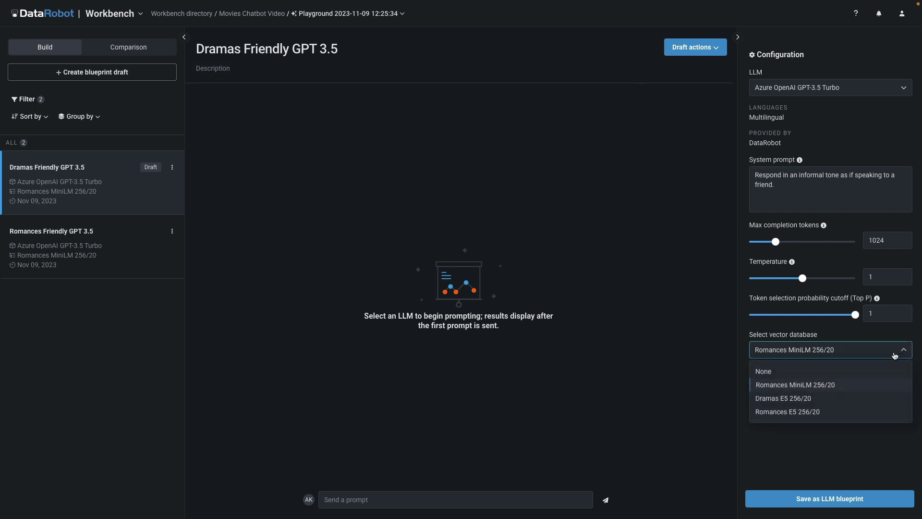
{"action": "left_click", "coordinate": [801, 403]}
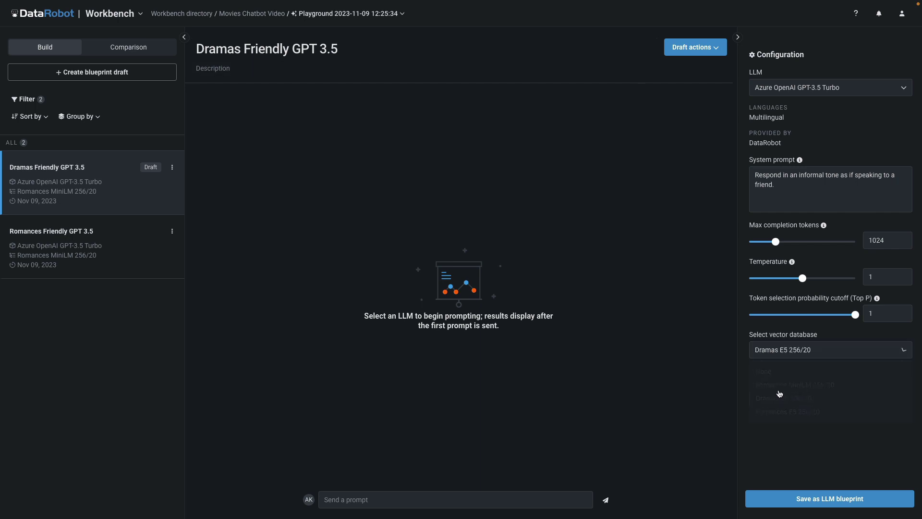
{"action": "left_click", "coordinate": [824, 502]}
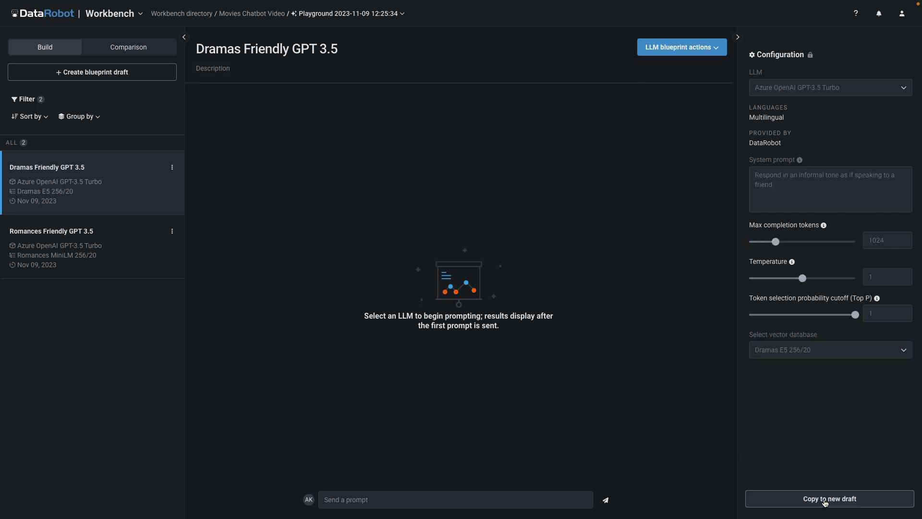
- Copy the Dramas blueprint into Romances E5 Friendly GPT 3.5, using Romances E5 256/20, and save
{"action": "left_click", "coordinate": [717, 48]}
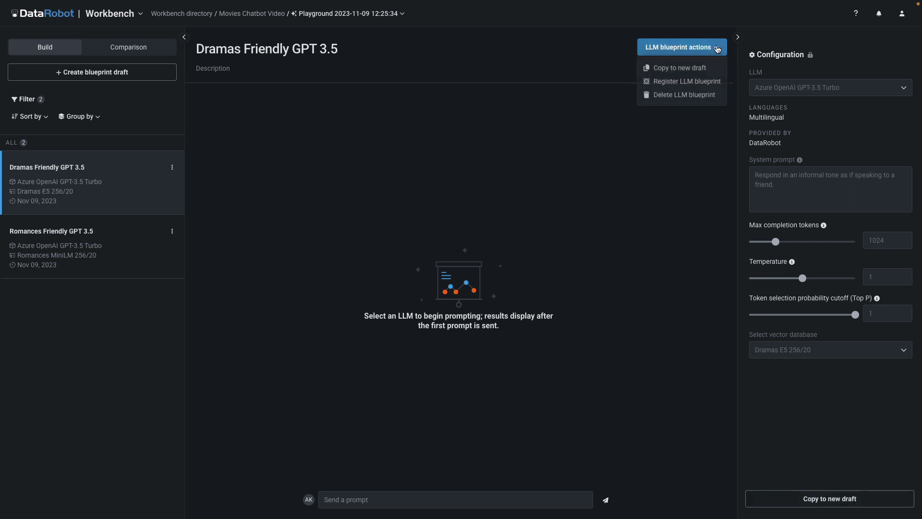
{"action": "left_click", "coordinate": [701, 69]}
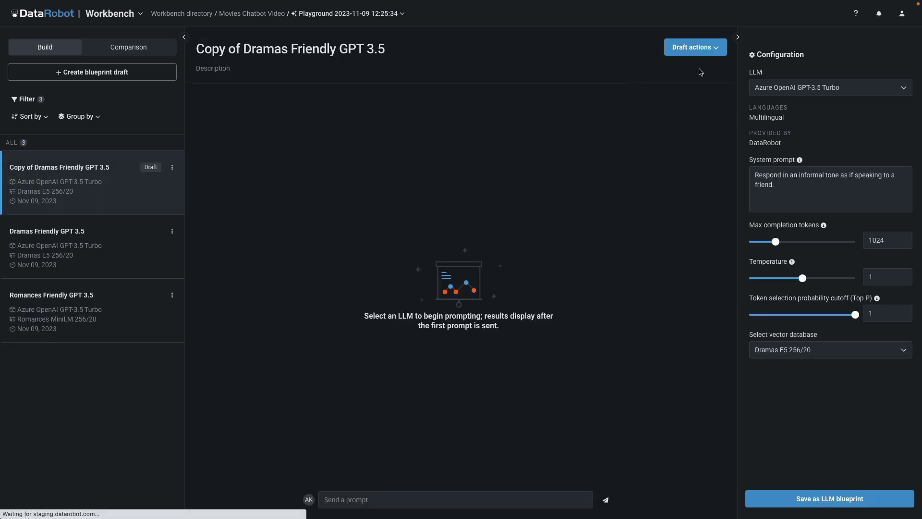
{"action": "left_click", "coordinate": [890, 353]}
{"action": "left_click", "coordinate": [859, 411]}
{"action": "left_click", "coordinate": [288, 49]}
{"action": "left_click_drag", "start_coordinate": [196, 48], "coordinate": [288, 48]}
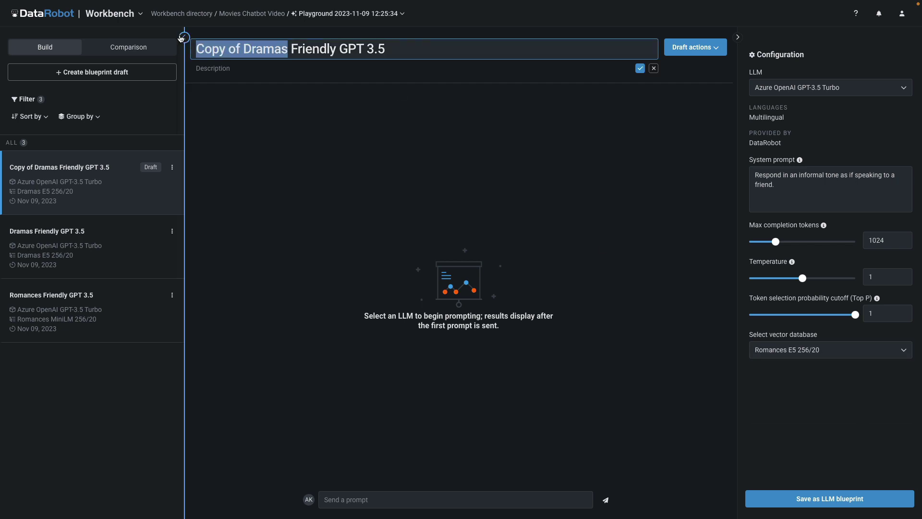
{"action": "type", "text": "Romances E5"}
{"action": "left_click", "coordinate": [640, 68]}
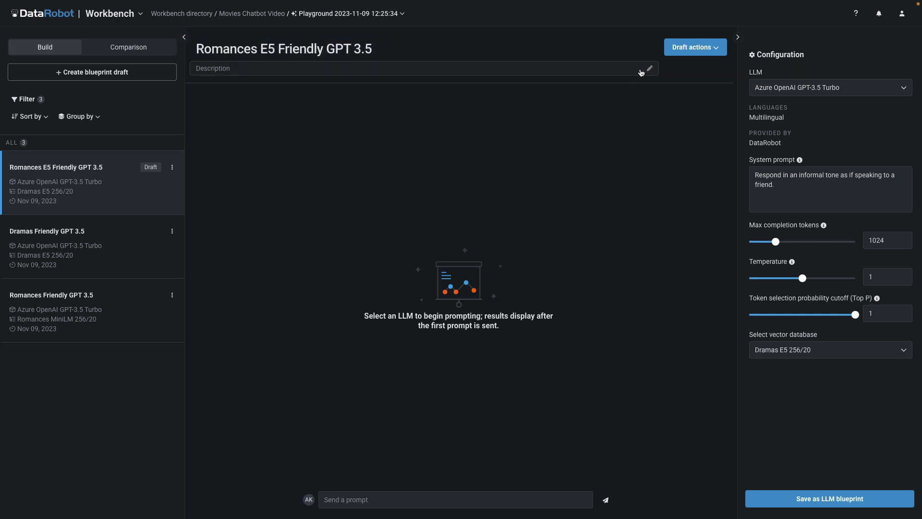
{"action": "left_click", "coordinate": [831, 350]}
{"action": "left_click", "coordinate": [829, 410]}
{"action": "left_click", "coordinate": [834, 503]}
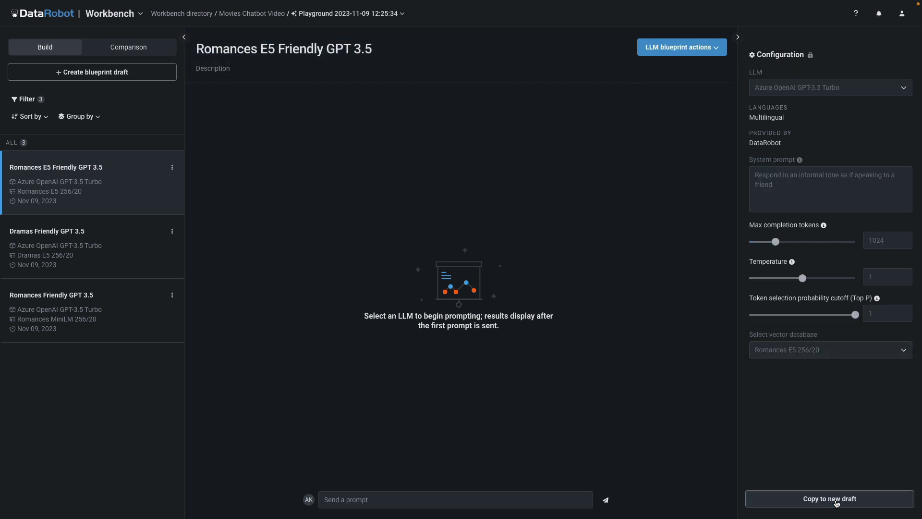
- Select all three blueprints for side-by-side comparison
{"action": "left_click", "coordinate": [139, 47]}
{"action": "left_click", "coordinate": [14, 140]}
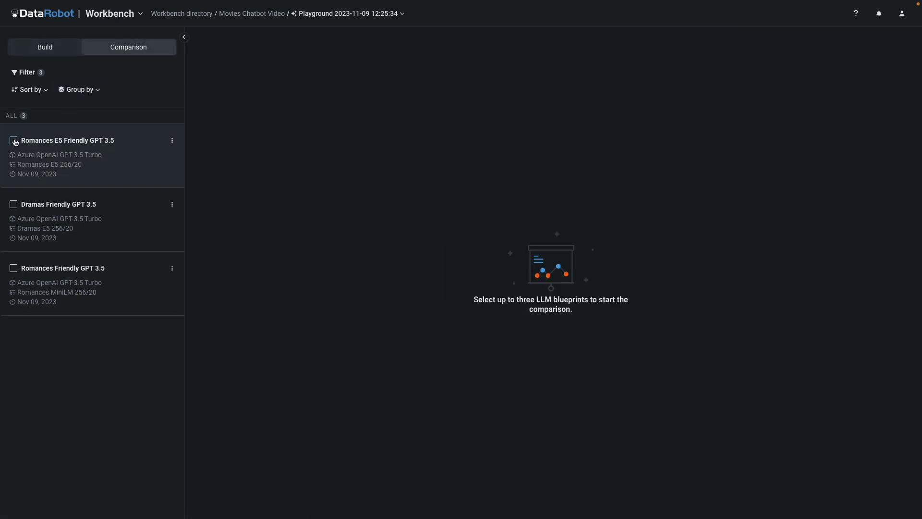
{"action": "left_click", "coordinate": [13, 205]}
{"action": "left_click", "coordinate": [13, 269]}
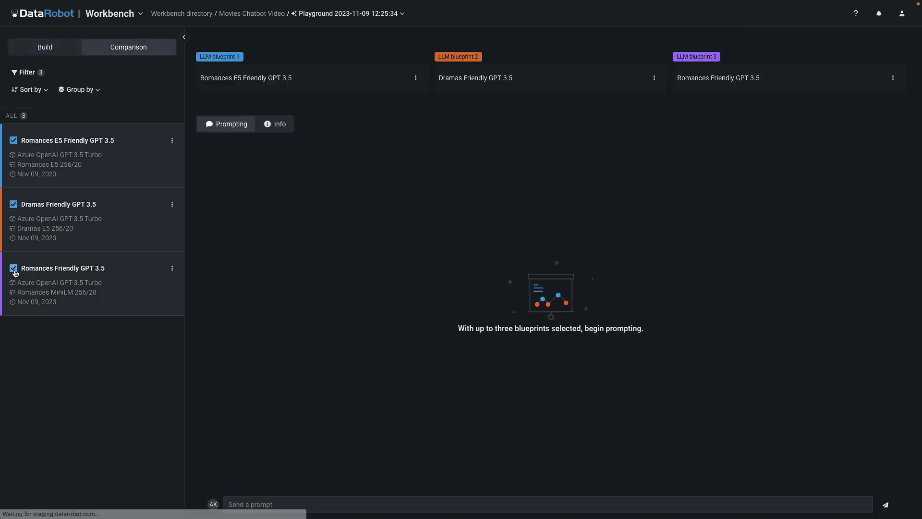
- Send the airport-movies prompt to all three, check their settings, then ask about mostly female casts
{"action": "left_click", "coordinate": [293, 505]}
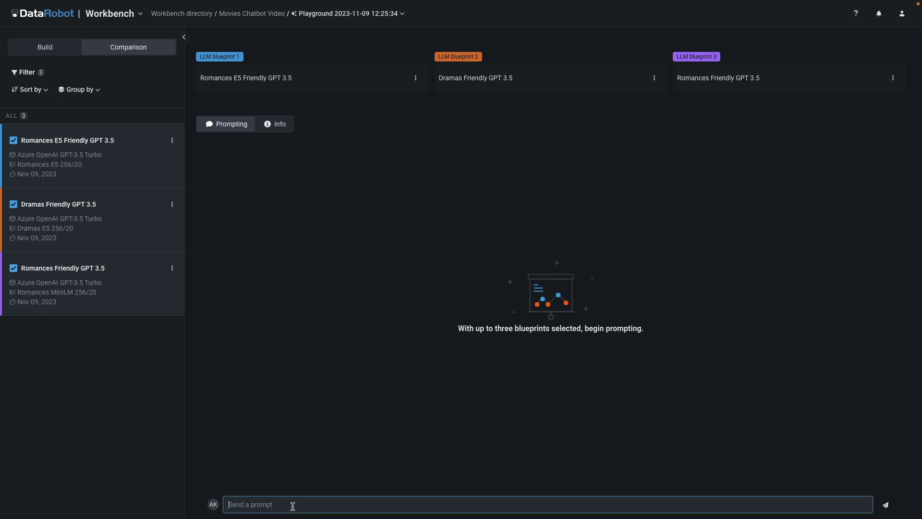
{"action": "type", "text": "What are some movi"}
{"action": "type", "text": "es set in airports?"}
{"action": "key", "text": "Return"}
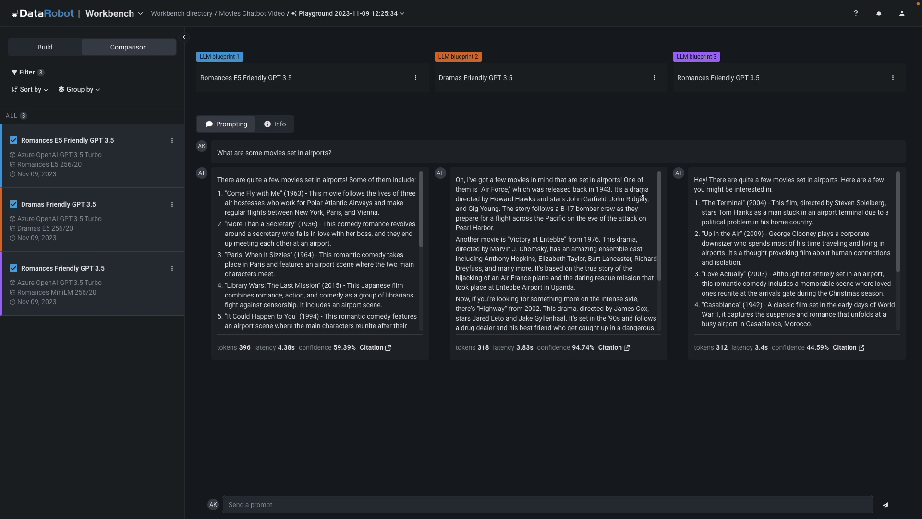
{"action": "left_click", "coordinate": [277, 125]}
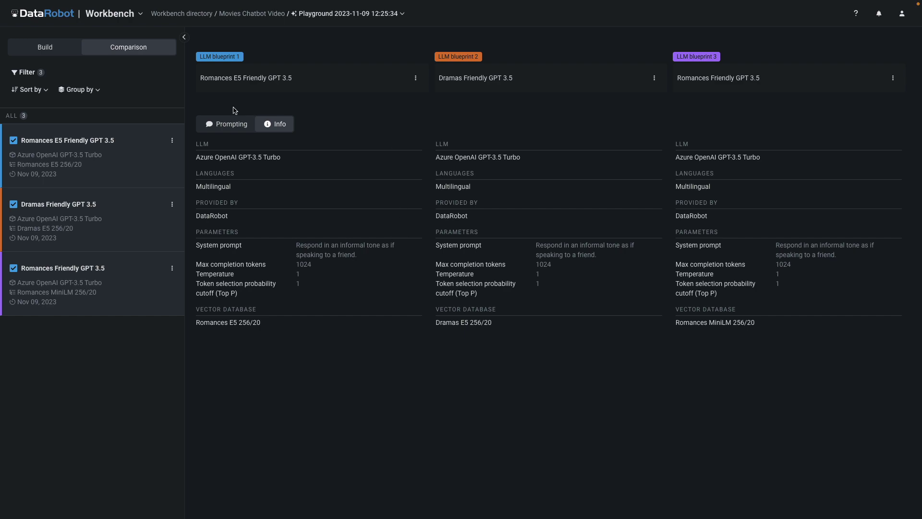
{"action": "left_click", "coordinate": [231, 125]}
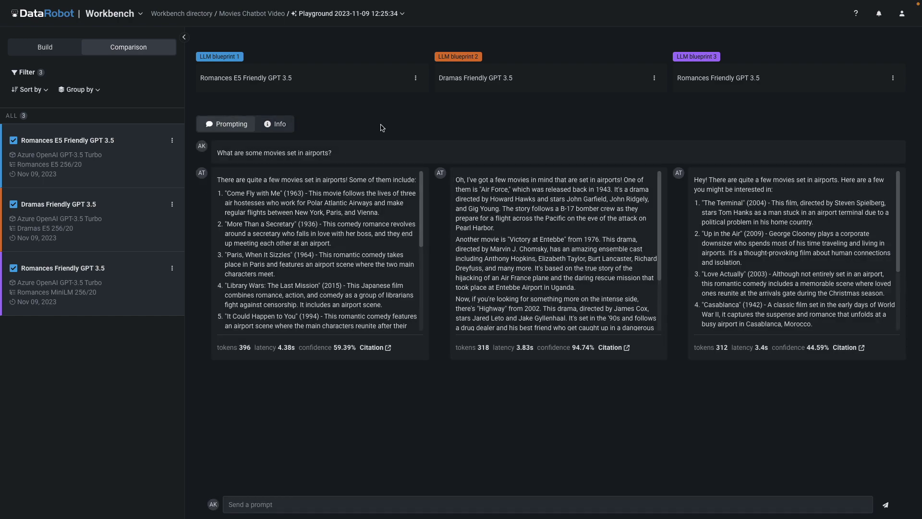
{"action": "type", "text": "Find movies with a mostly female cast."}
{"action": "key", "text": "Return"}
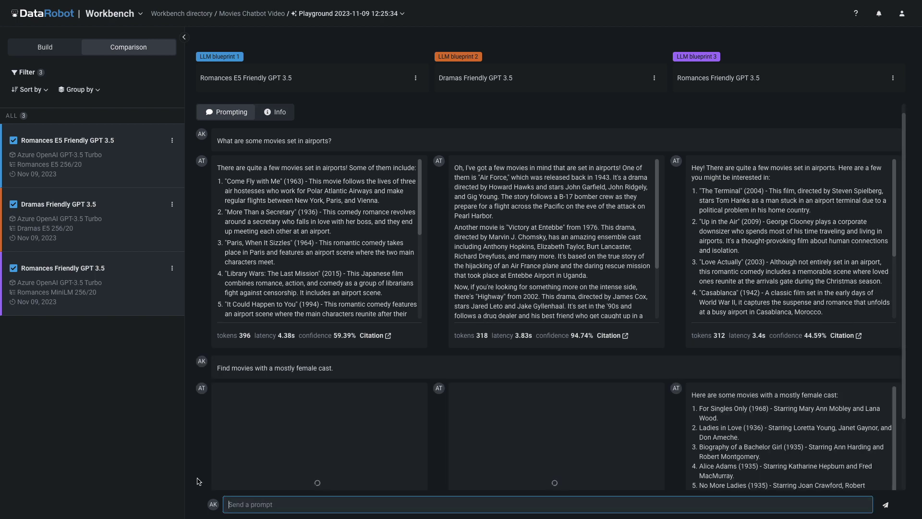